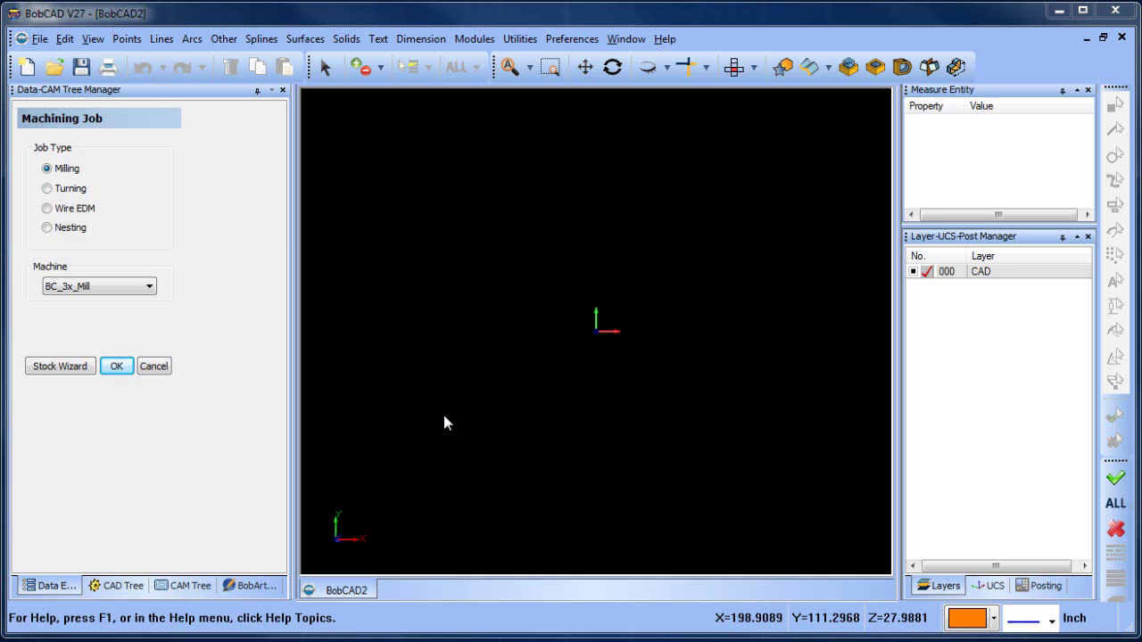
Add a layer named 'Top View Wire Frame', make it active, and set the drawing colour to yellow.
{"action": "right_click", "coordinate": [1015, 278]}
{"action": "left_click", "coordinate": [1042, 283]}
{"action": "type", "text": "To"}
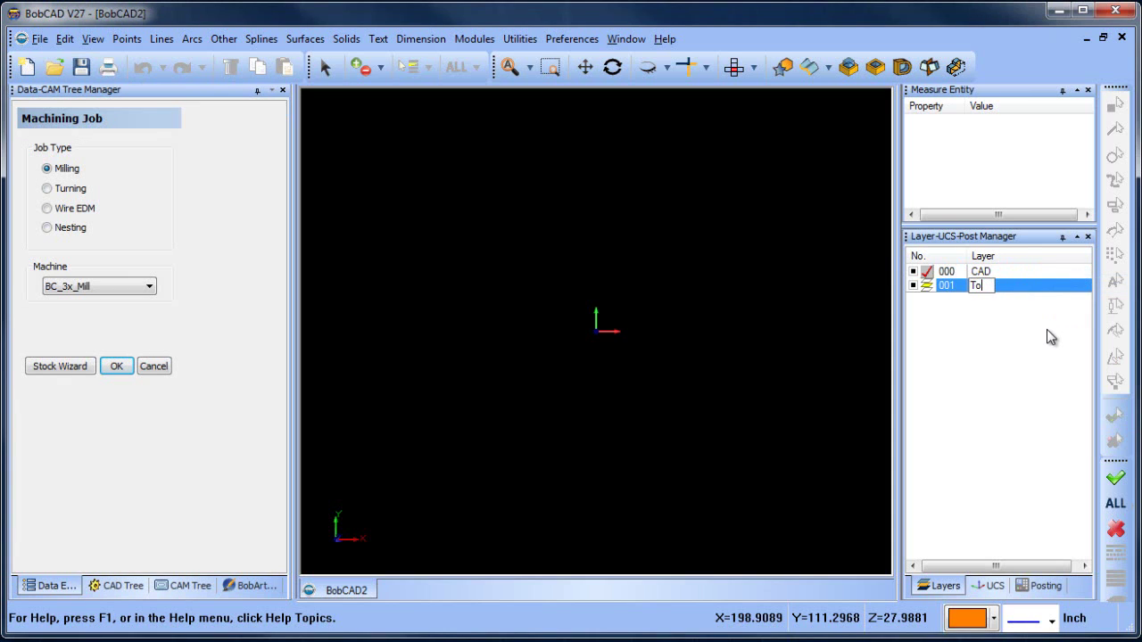
{"action": "type", "text": "p View Wire Frame"}
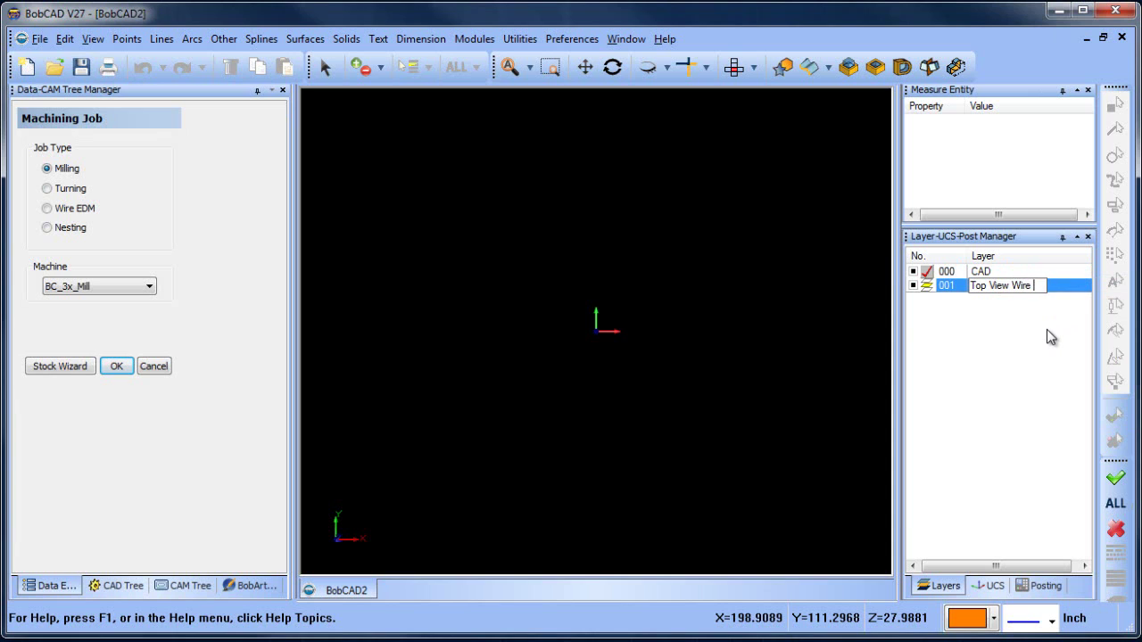
{"action": "left_click", "coordinate": [993, 617]}
{"action": "left_click", "coordinate": [991, 456]}
{"action": "right_click", "coordinate": [620, 201]}
{"action": "left_click", "coordinate": [644, 211]}
{"action": "left_click", "coordinate": [920, 287]}
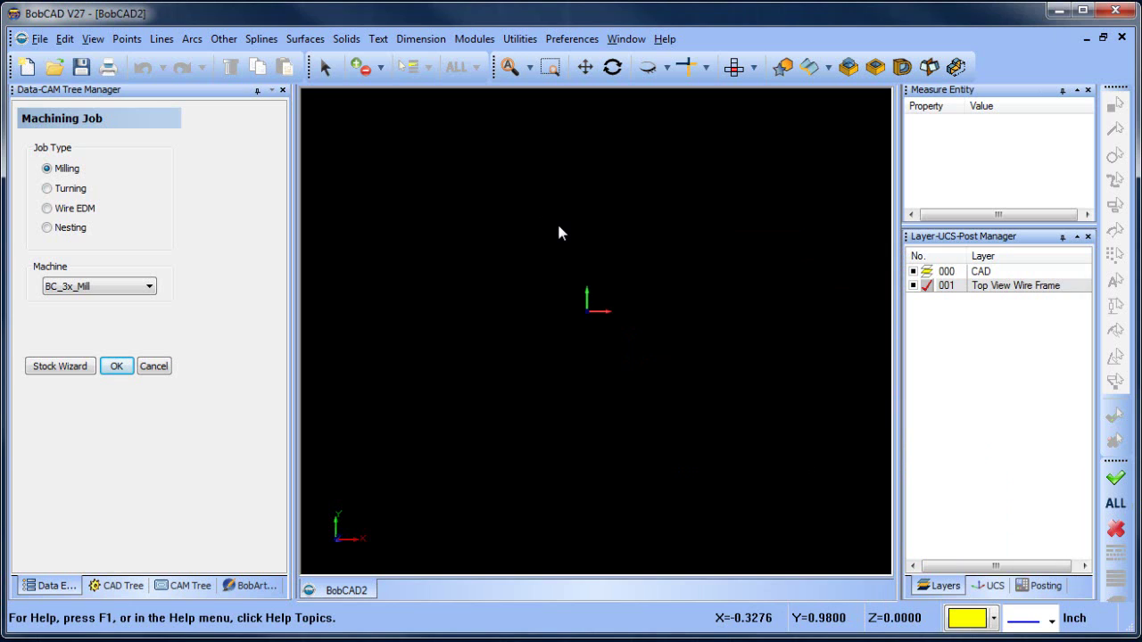
Draw a radius-7 circle by coordinates, then close the BobCAD2 drawing.
{"action": "left_click", "coordinate": [192, 39]}
{"action": "left_click", "coordinate": [229, 77]}
{"action": "key", "text": "Tab"}
{"action": "key", "text": "Tab"}
{"action": "key", "text": "Tab"}
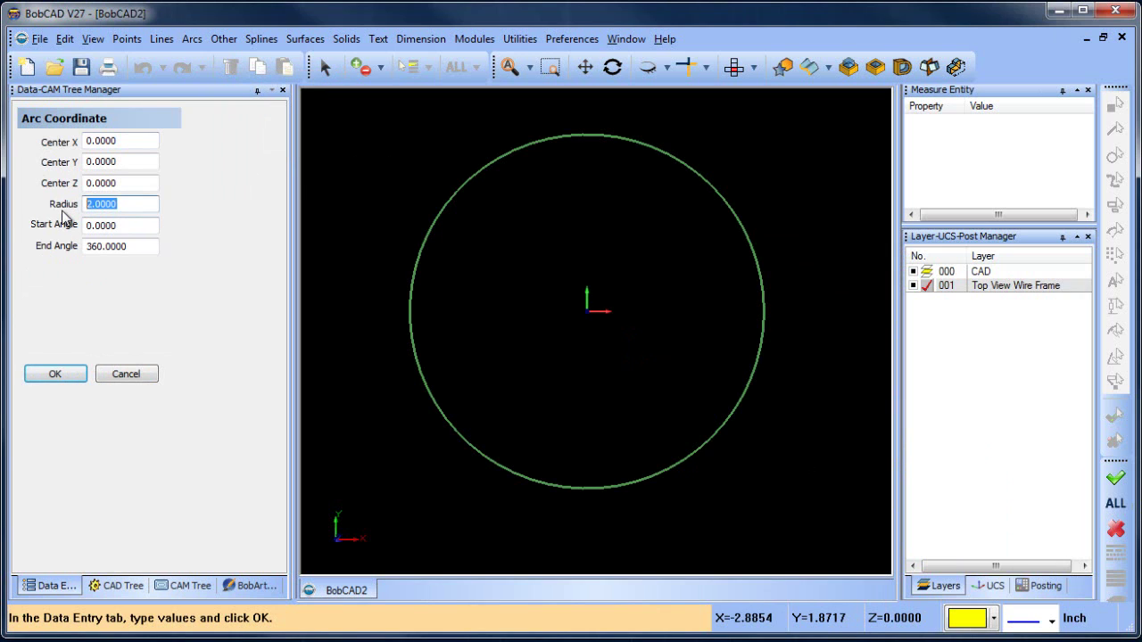
{"action": "type", "text": "7"}
{"action": "left_click", "coordinate": [55, 374]}
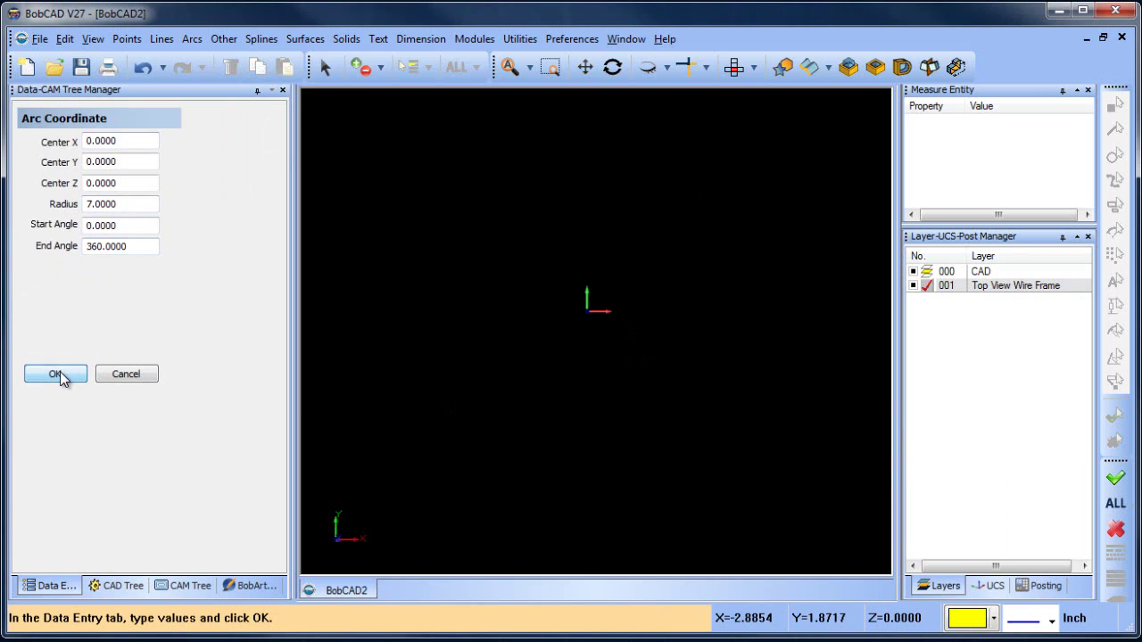
{"action": "left_click", "coordinate": [510, 67]}
{"action": "right_click", "coordinate": [593, 243]}
{"action": "left_click", "coordinate": [633, 265]}
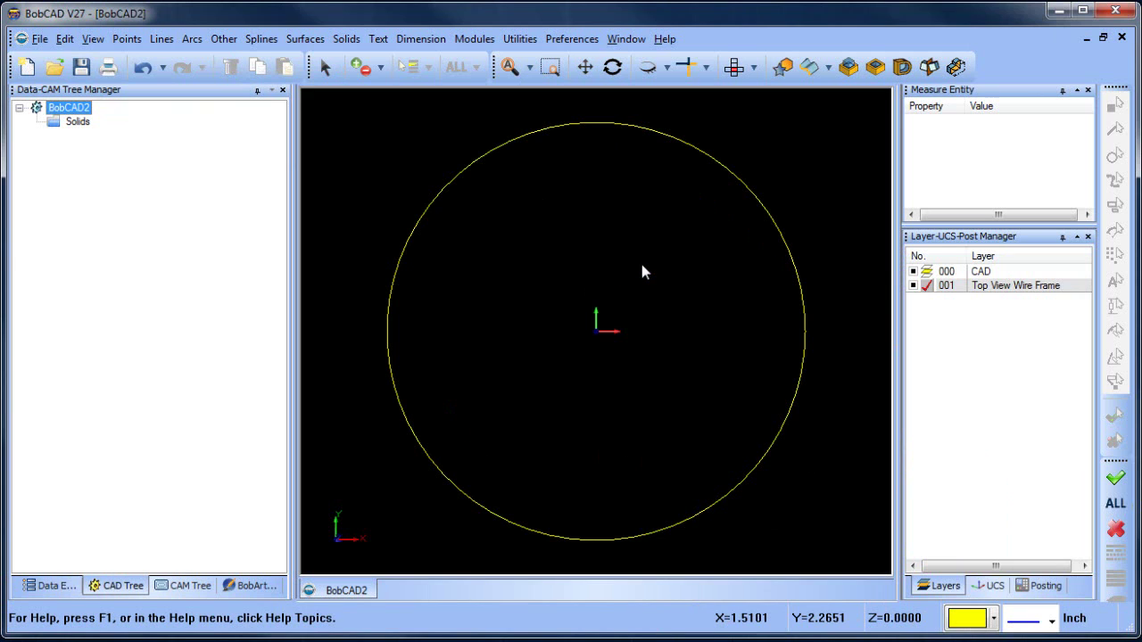
{"action": "left_click", "coordinate": [1116, 38]}
Discard BobCAD2's changes, start a new drawing, and set its part units to millimetres.
{"action": "left_click", "coordinate": [584, 366]}
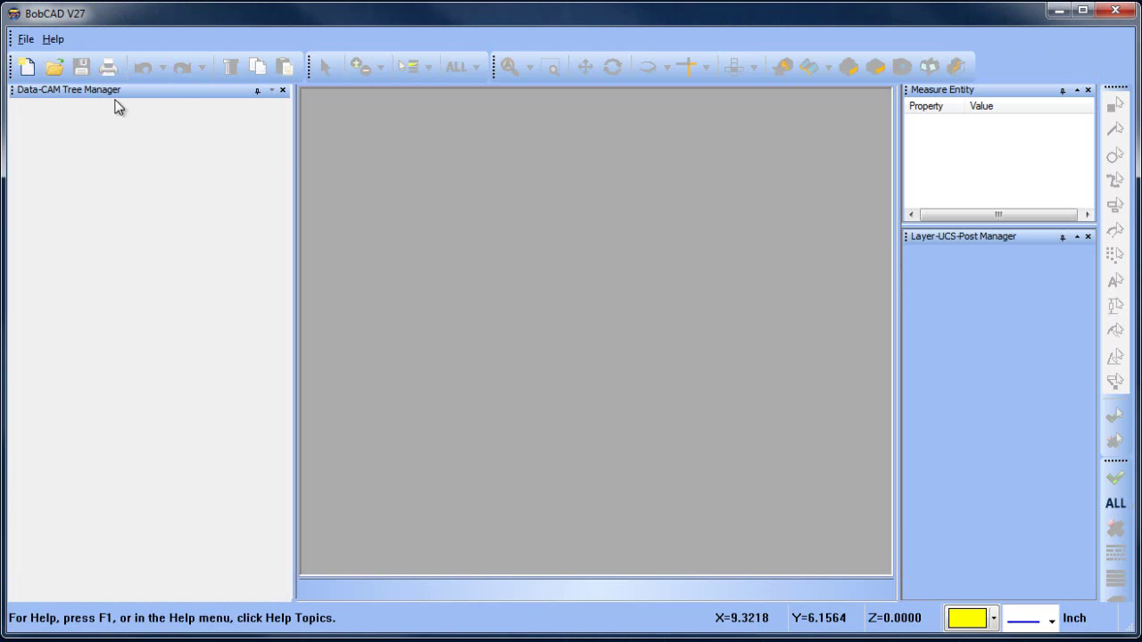
{"action": "left_click", "coordinate": [27, 67]}
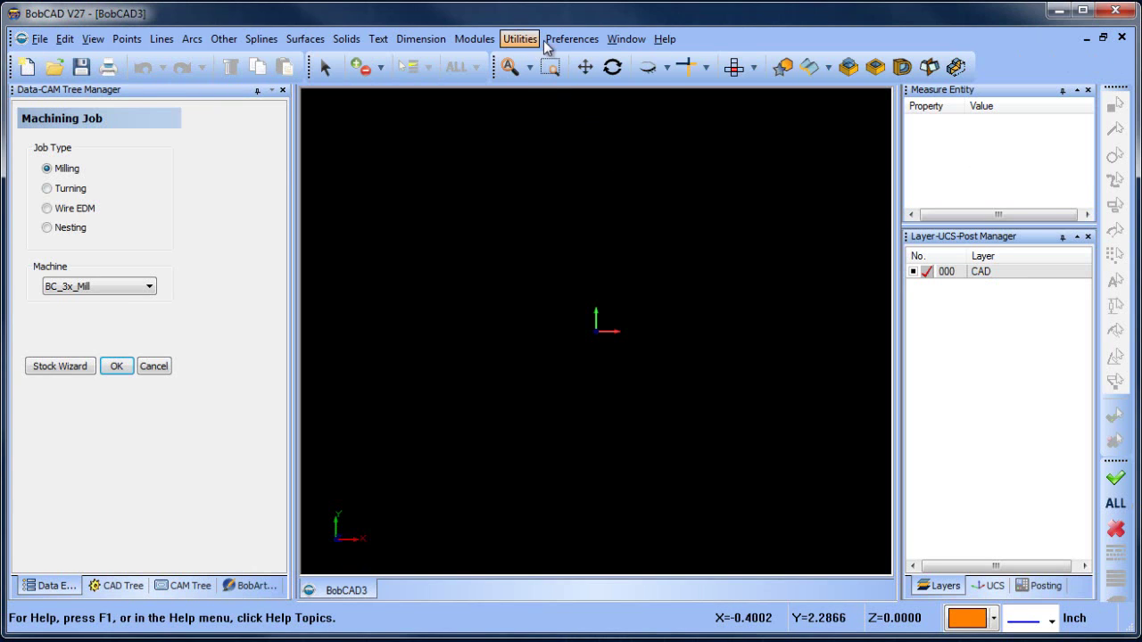
{"action": "left_click", "coordinate": [571, 38]}
{"action": "left_click", "coordinate": [585, 93]}
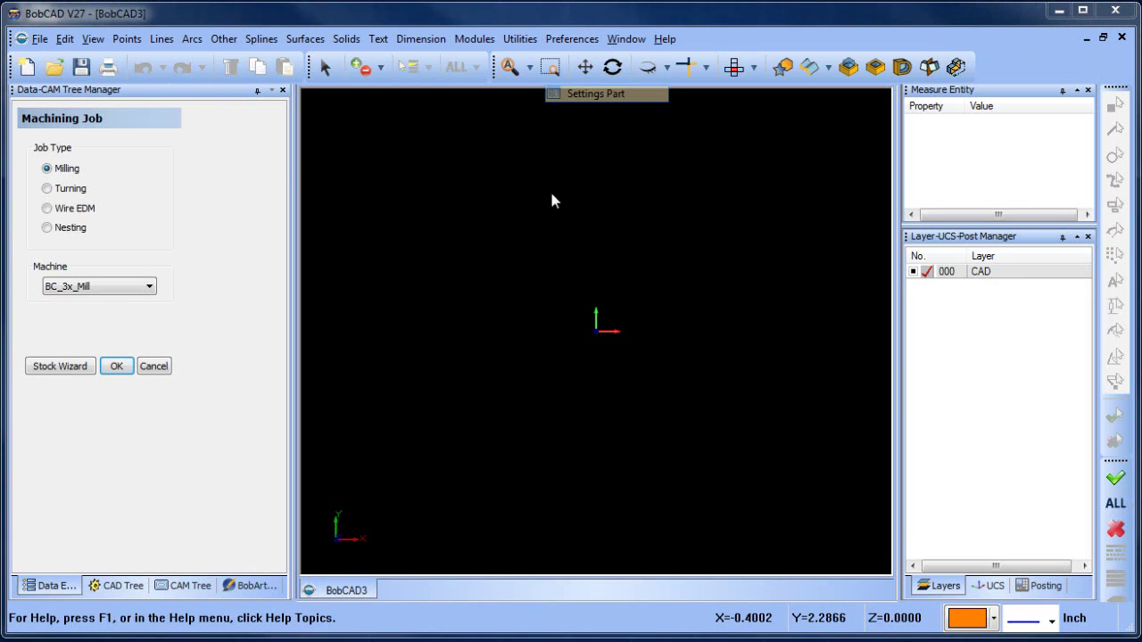
{"action": "left_click", "coordinate": [391, 179]}
{"action": "left_click", "coordinate": [532, 189]}
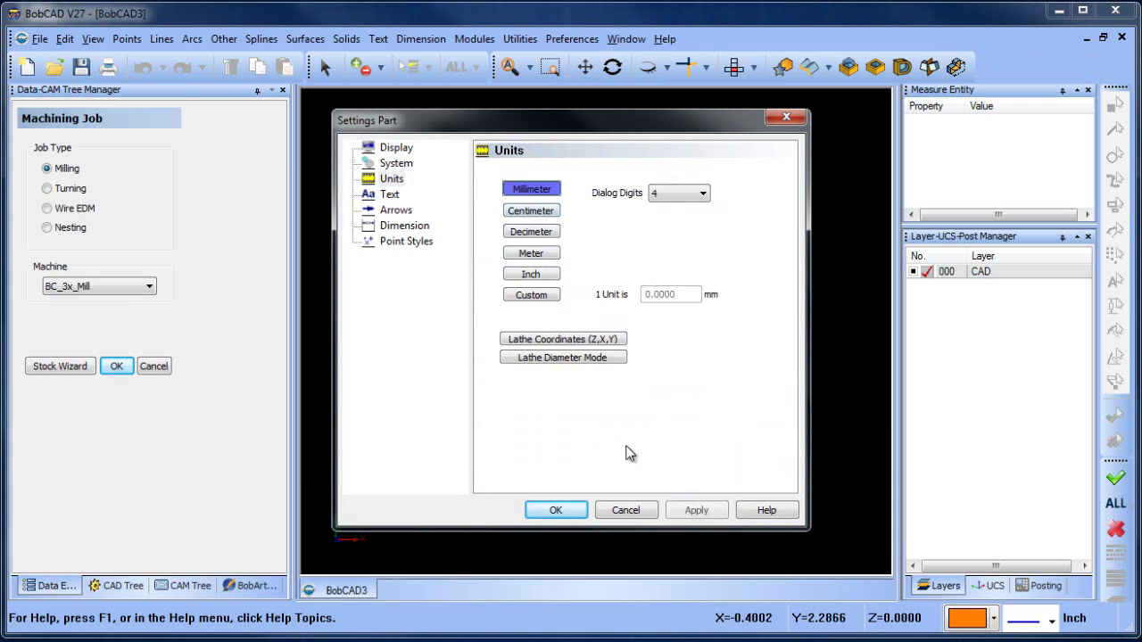
{"action": "left_click", "coordinate": [696, 510]}
{"action": "left_click", "coordinate": [557, 510]}
Set the drawing colour to yellow and add a layer named 'Top View Wire Frame'.
{"action": "left_click", "coordinate": [993, 618]}
{"action": "left_click", "coordinate": [990, 455]}
{"action": "right_click", "coordinate": [997, 272]}
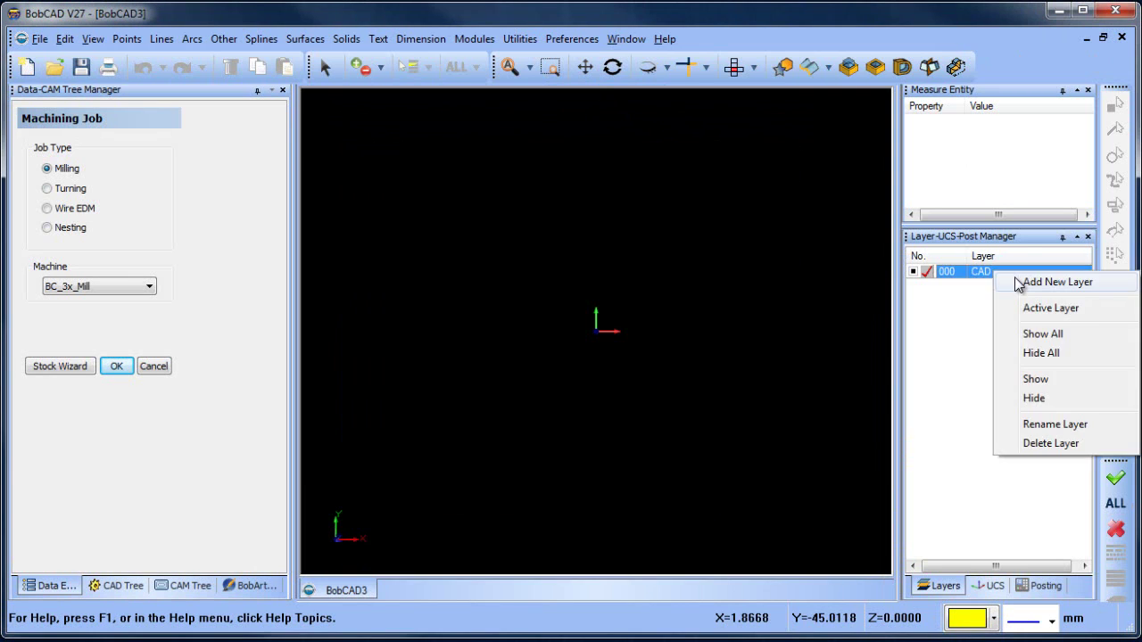
{"action": "left_click", "coordinate": [1026, 284]}
{"action": "type", "text": "Top Voiew"}
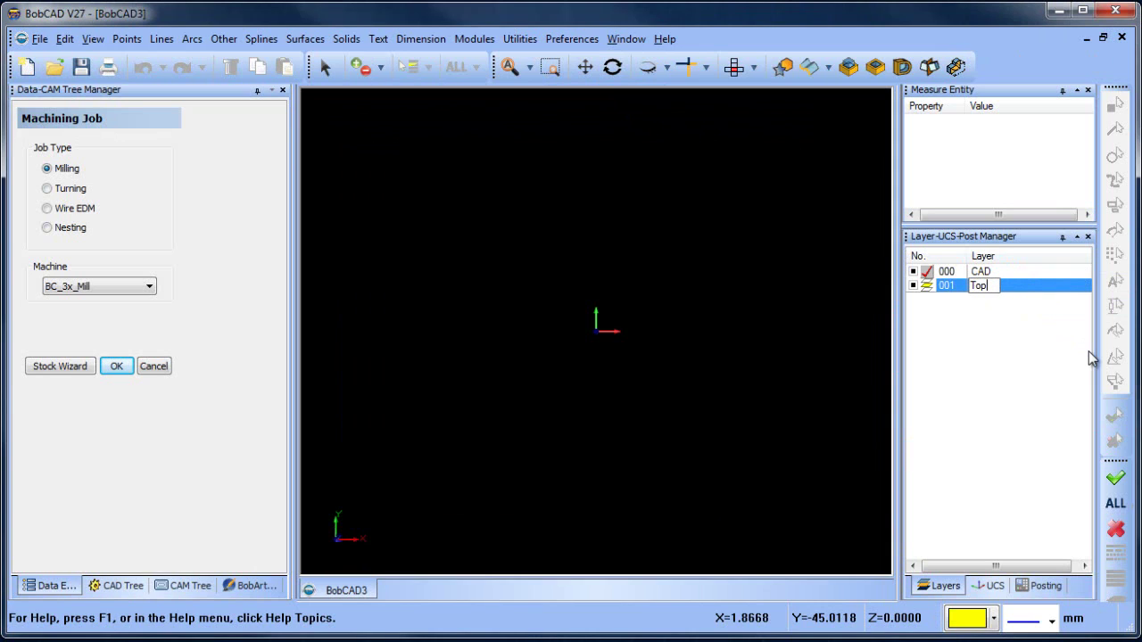
{"action": "key", "text": "BackSpace"}
{"action": "key", "text": "BackSpace"}
{"action": "key", "text": "BackSpace"}
{"action": "key", "text": "BackSpace"}
{"action": "type", "text": "iew Wire Frame"}
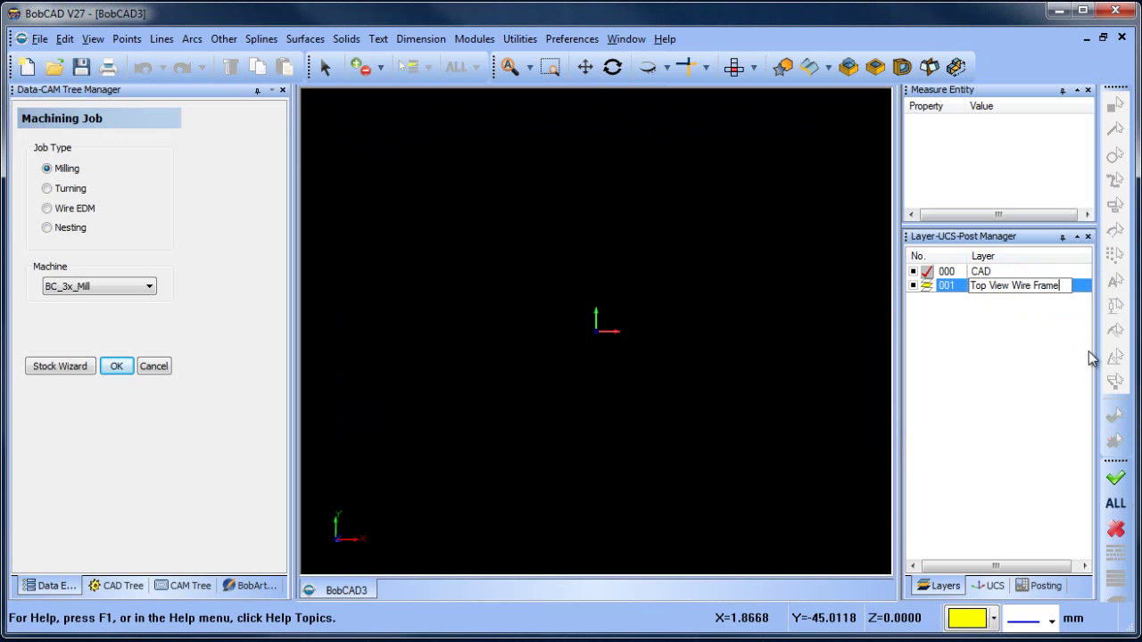
Create a radius-7 circle at the origin by coordinates.
{"action": "left_click", "coordinate": [192, 38]}
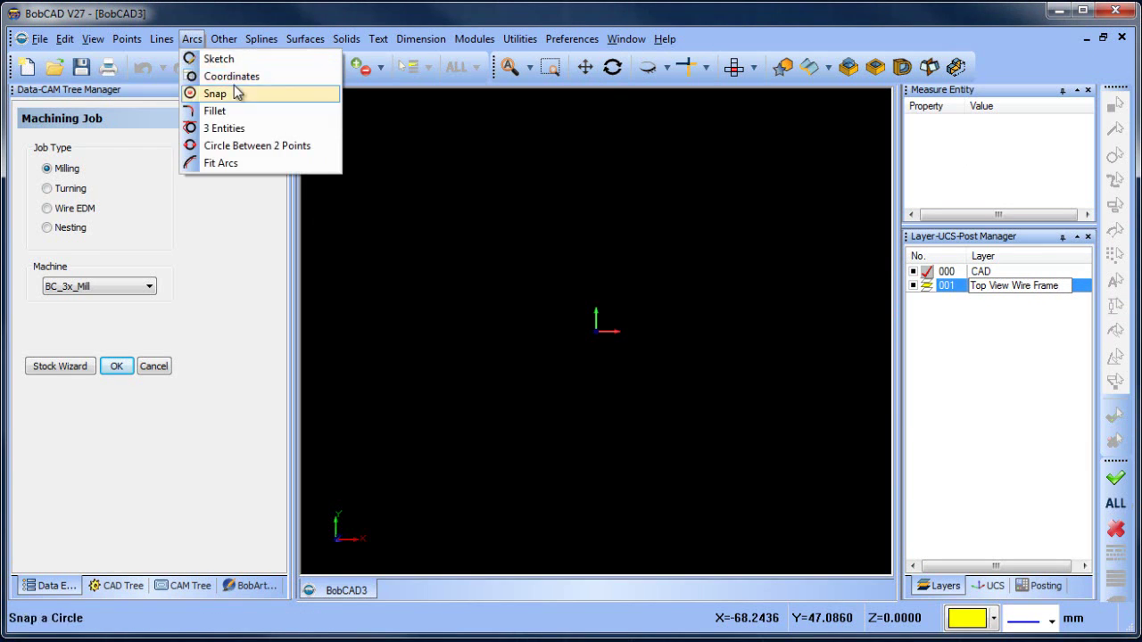
{"action": "left_click", "coordinate": [230, 75]}
{"action": "double_click", "coordinate": [116, 203]}
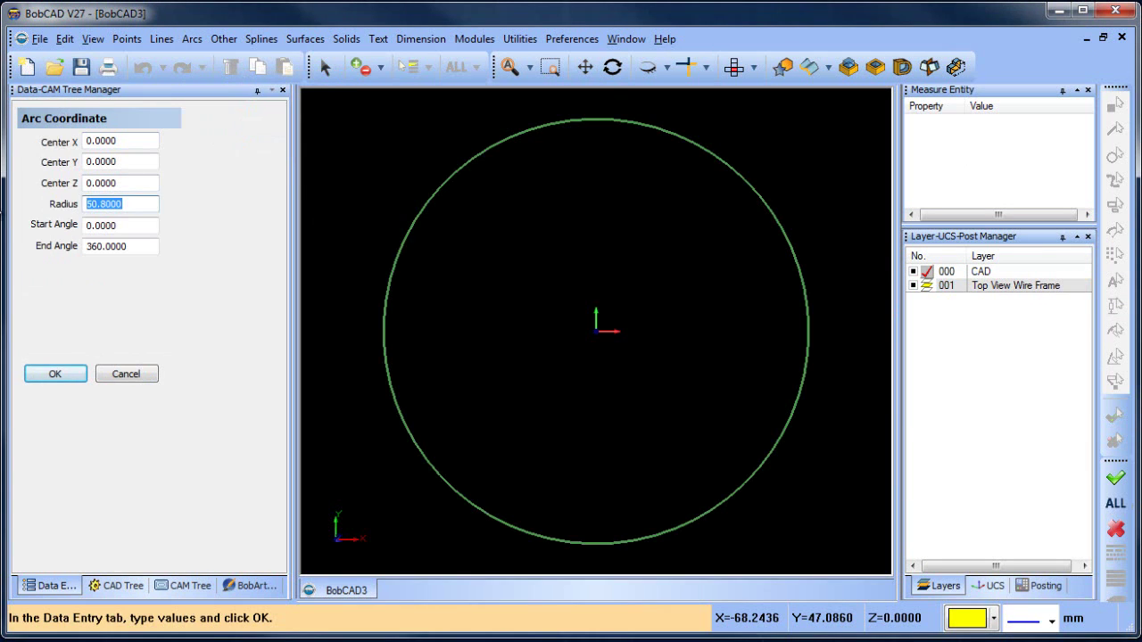
{"action": "type", "text": "7"}
{"action": "left_click", "coordinate": [55, 374]}
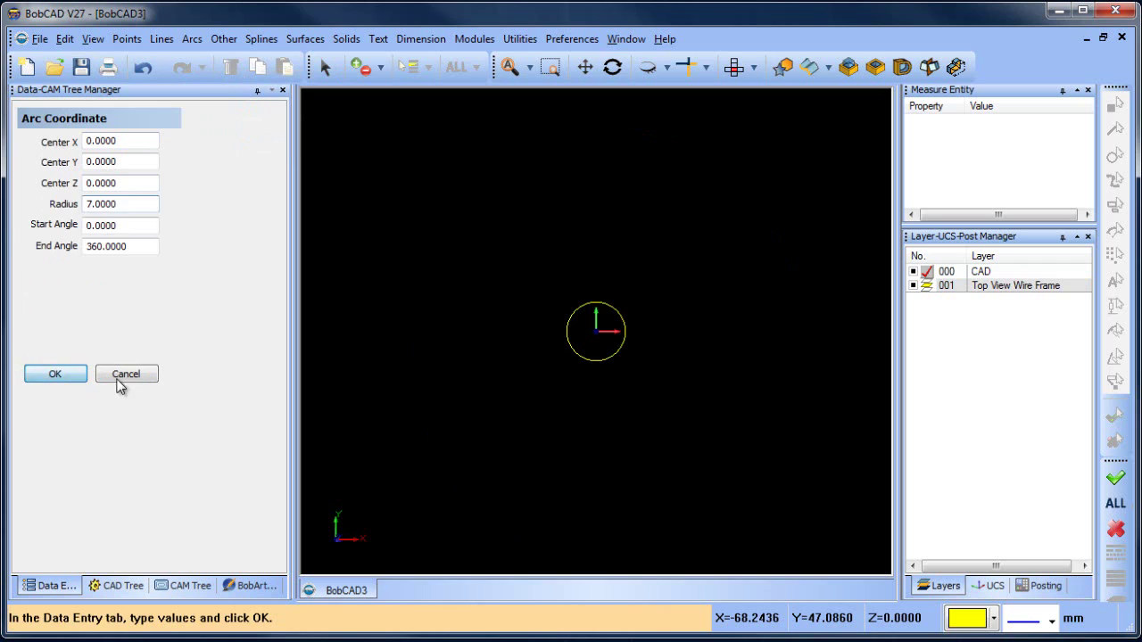
{"action": "scroll", "coordinate": [543, 293], "scroll_direction": "down", "scroll_amount": 2}
{"action": "middle_click_drag", "start_coordinate": [627, 298], "coordinate": [596, 294]}
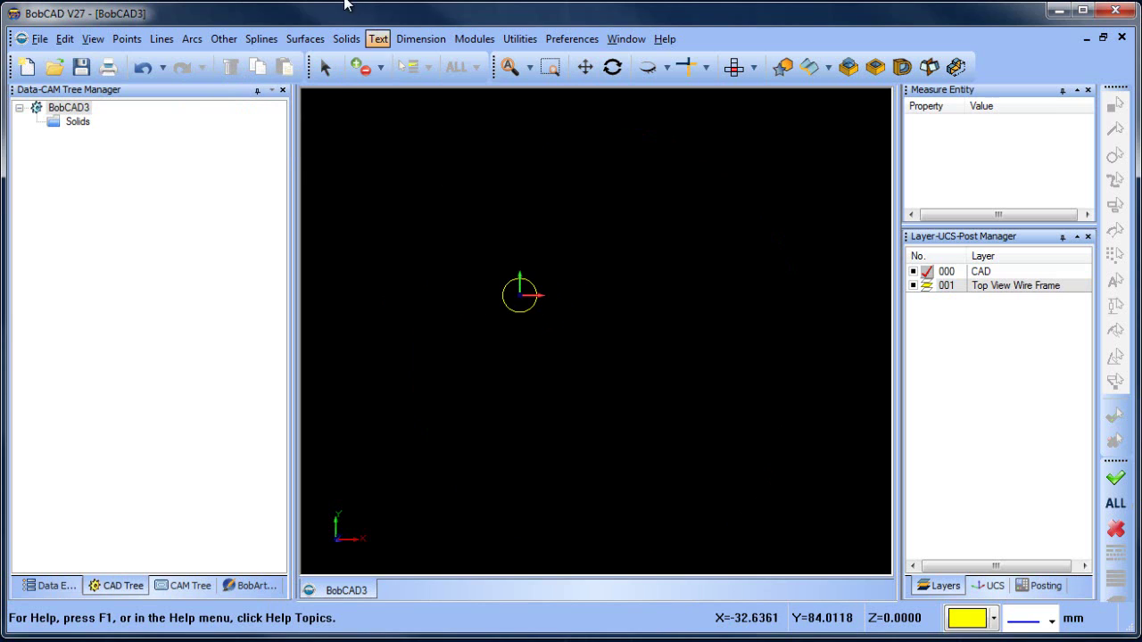
Create a circle of radius 9/2 (4.5) centred at (100, -30).
{"action": "left_click", "coordinate": [191, 39]}
{"action": "left_click", "coordinate": [234, 77]}
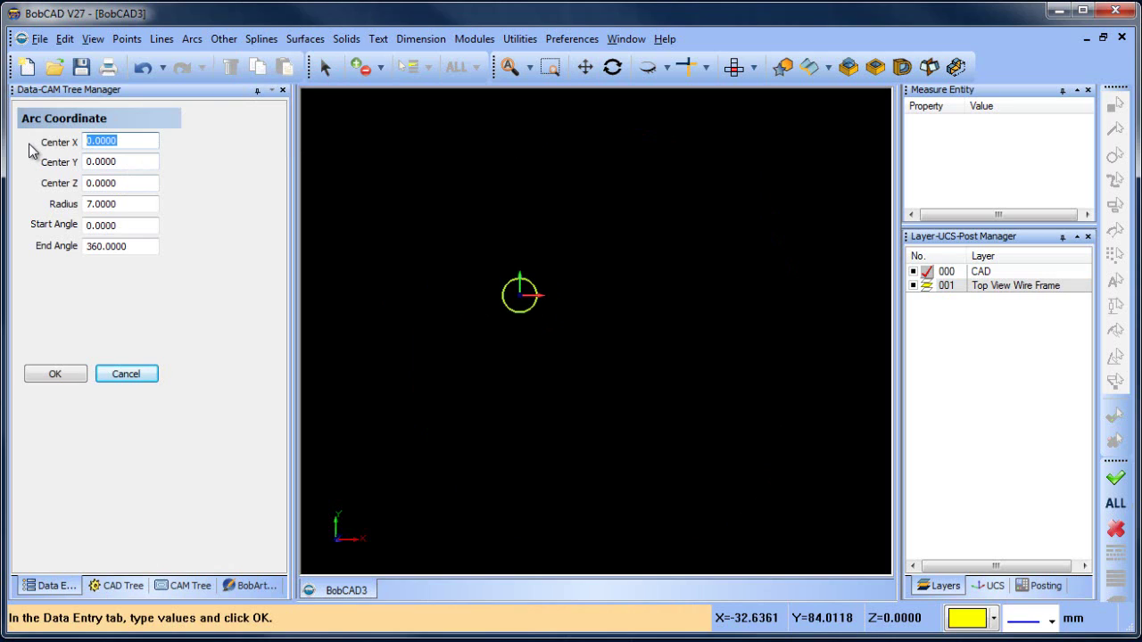
{"action": "type", "text": "100"}
{"action": "left_click", "coordinate": [143, 166]}
{"action": "left_click_drag", "start_coordinate": [143, 168], "coordinate": [38, 174]}
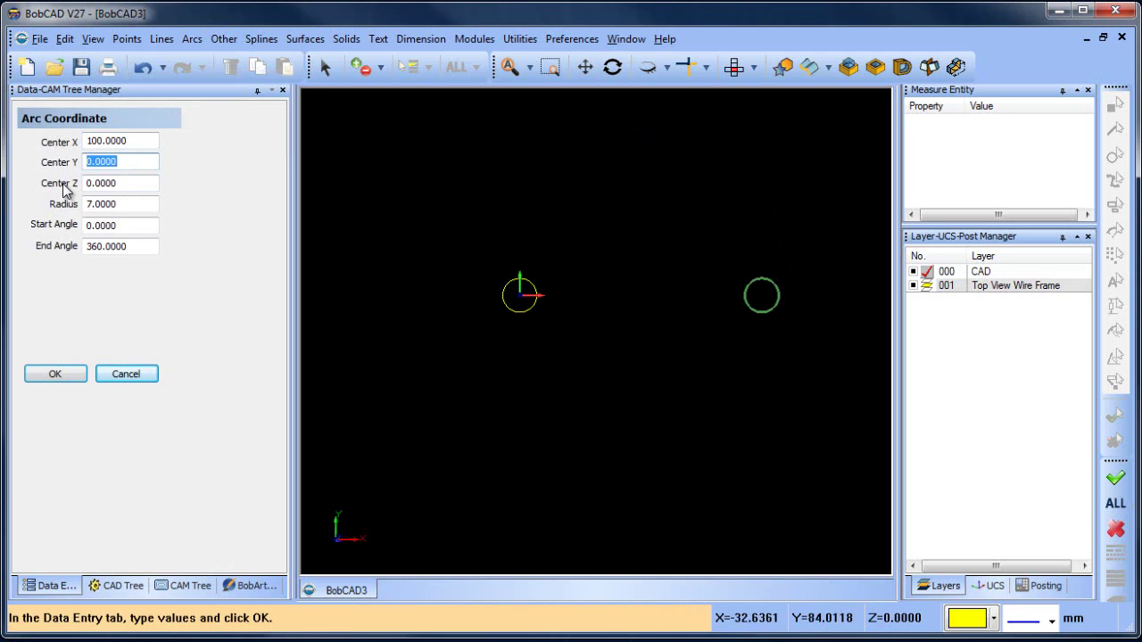
{"action": "type", "text": "-30"}
{"action": "left_click", "coordinate": [142, 141]}
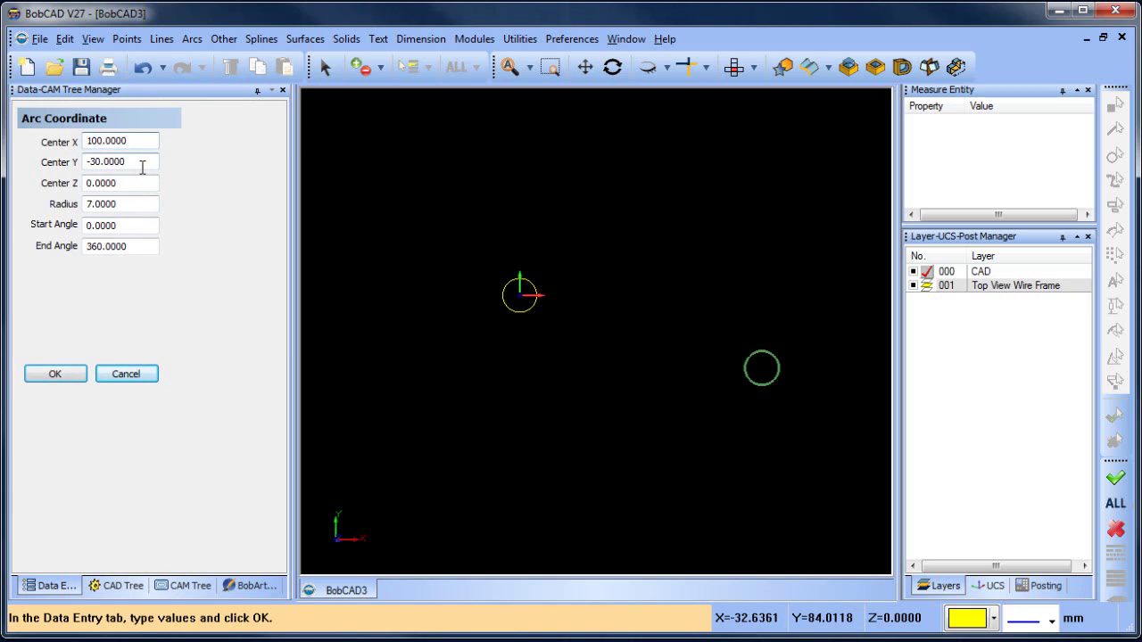
{"action": "left_click_drag", "start_coordinate": [138, 205], "coordinate": [46, 213]}
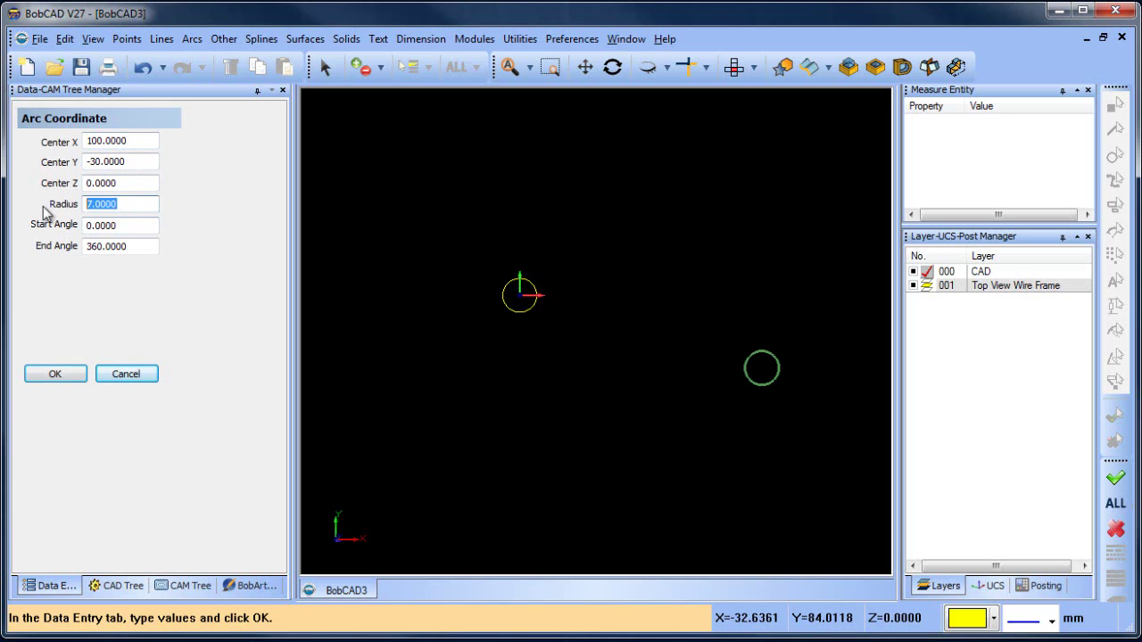
{"action": "type", "text": "9/2"}
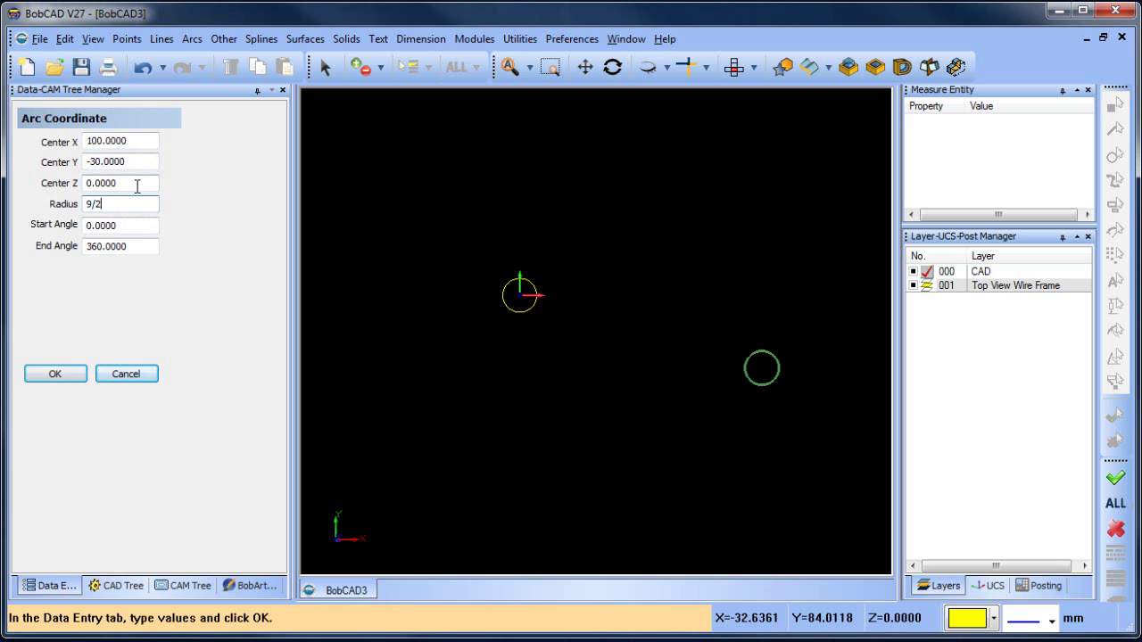
{"action": "key", "text": "Tab"}
{"action": "left_click", "coordinate": [78, 374]}
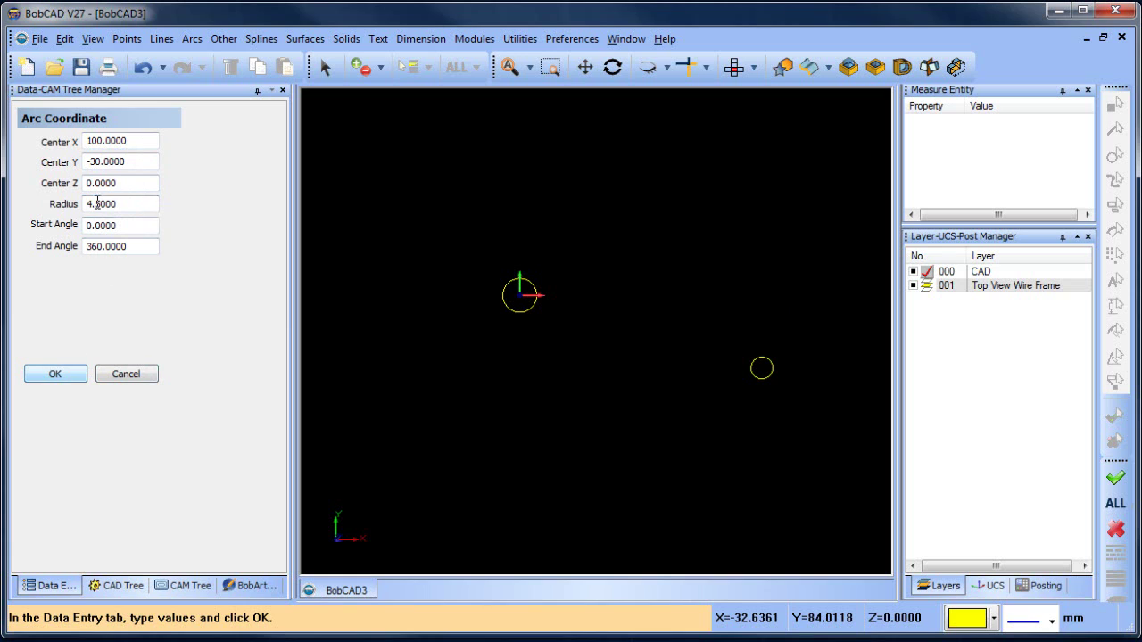
Create a second radius-4.5 circle at X 100-24 (76), Y -30, then cancel the command.
{"action": "left_click", "coordinate": [141, 142]}
{"action": "type", "text": "-24"}
{"action": "key", "text": "Tab"}
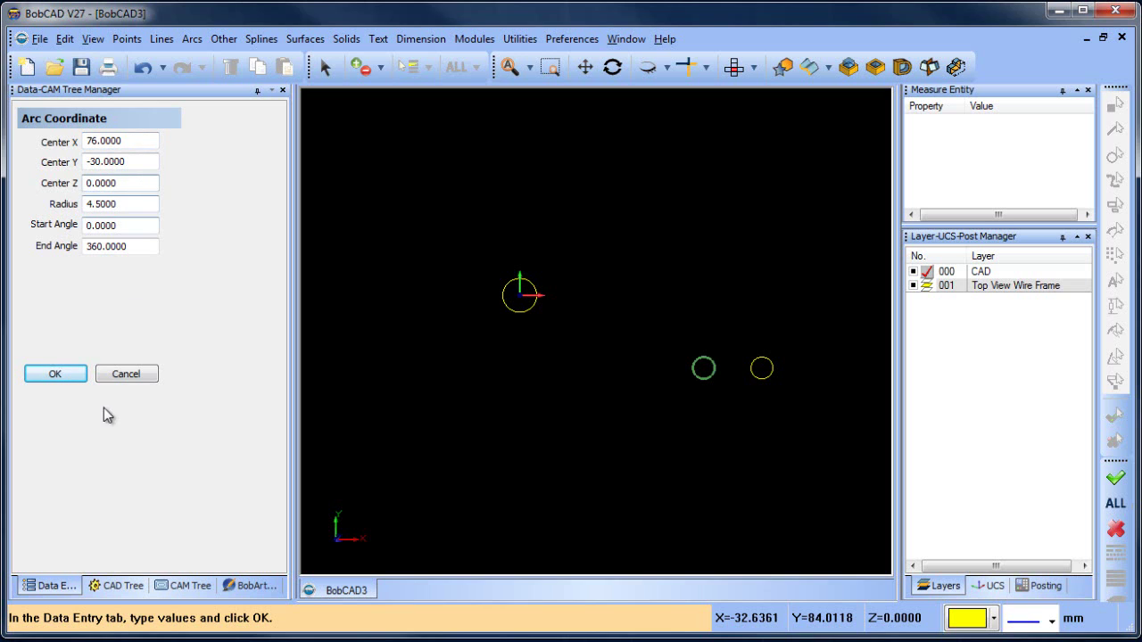
{"action": "left_click", "coordinate": [153, 375]}
{"action": "right_click", "coordinate": [630, 230]}
{"action": "left_click", "coordinate": [670, 259]}
{"action": "scroll", "coordinate": [647, 322], "scroll_direction": "up", "scroll_amount": 2}
{"action": "scroll", "coordinate": [611, 309], "scroll_direction": "down", "scroll_amount": 2}
{"action": "key", "text": "Escape"}
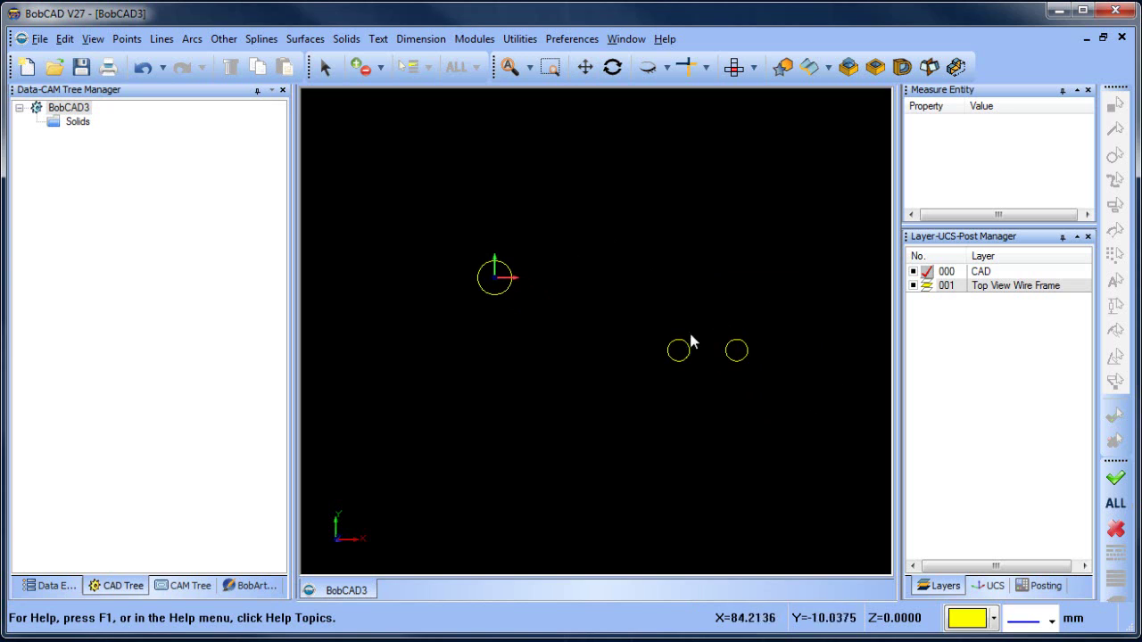
Snap radius-9 circles concentrically around both radius-4.5 holes.
{"action": "left_click", "coordinate": [193, 41]}
{"action": "left_click", "coordinate": [256, 93]}
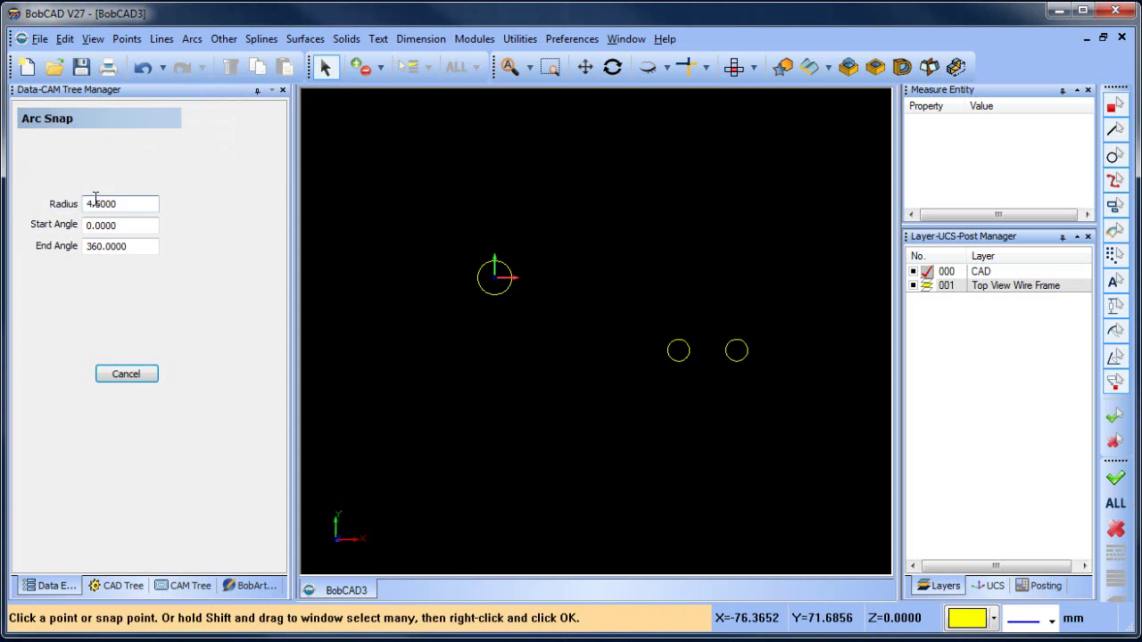
{"action": "type", "text": "9"}
{"action": "key", "text": "Return"}
{"action": "left_click", "coordinate": [678, 360]}
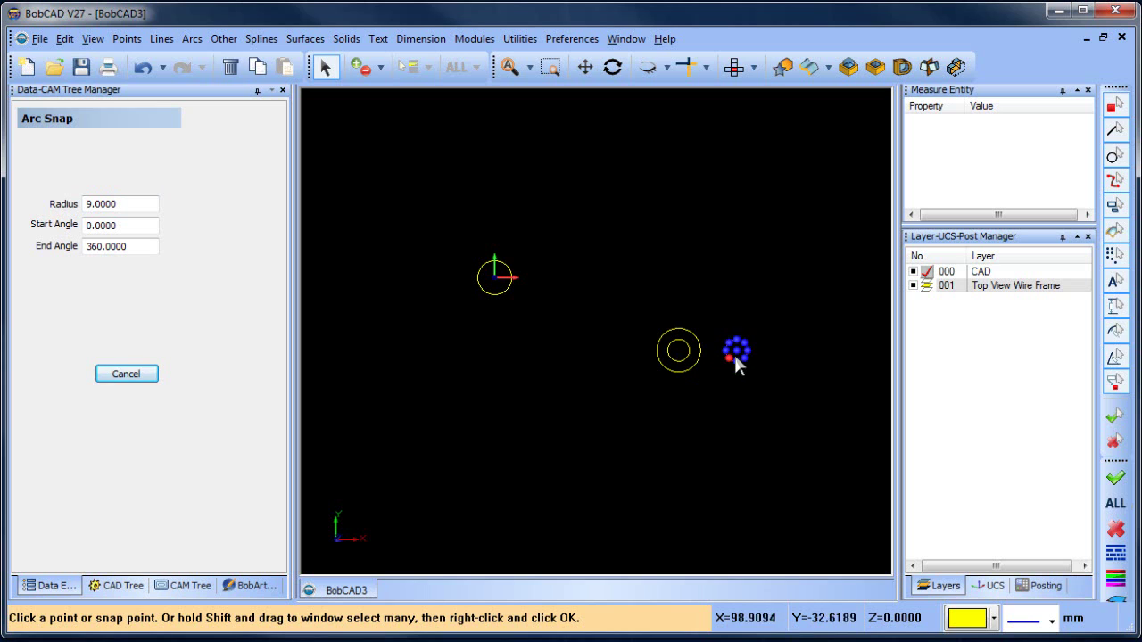
{"action": "left_click", "coordinate": [737, 352]}
{"action": "right_click", "coordinate": [790, 278]}
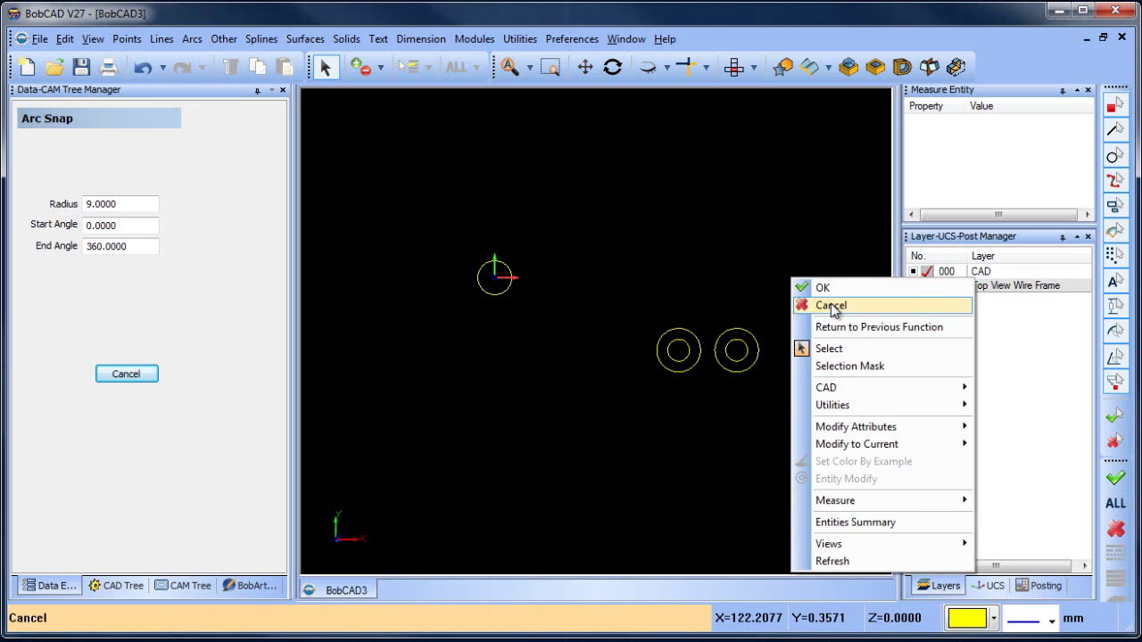
{"action": "left_click", "coordinate": [802, 300]}
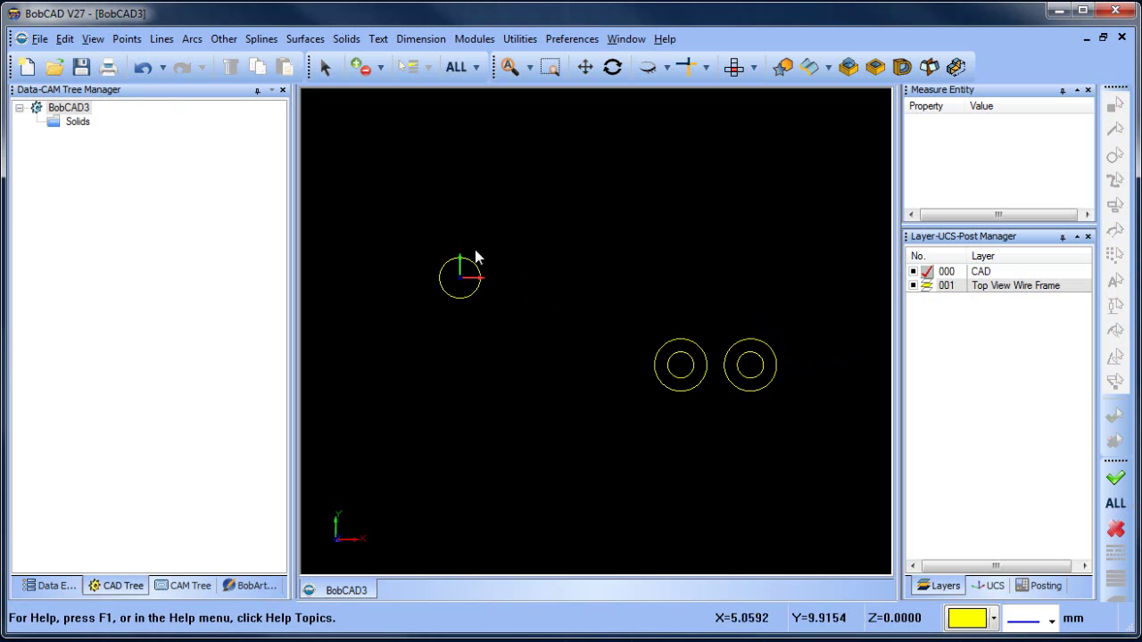
{"action": "right_click", "coordinate": [592, 226]}
{"action": "left_click", "coordinate": [627, 253]}
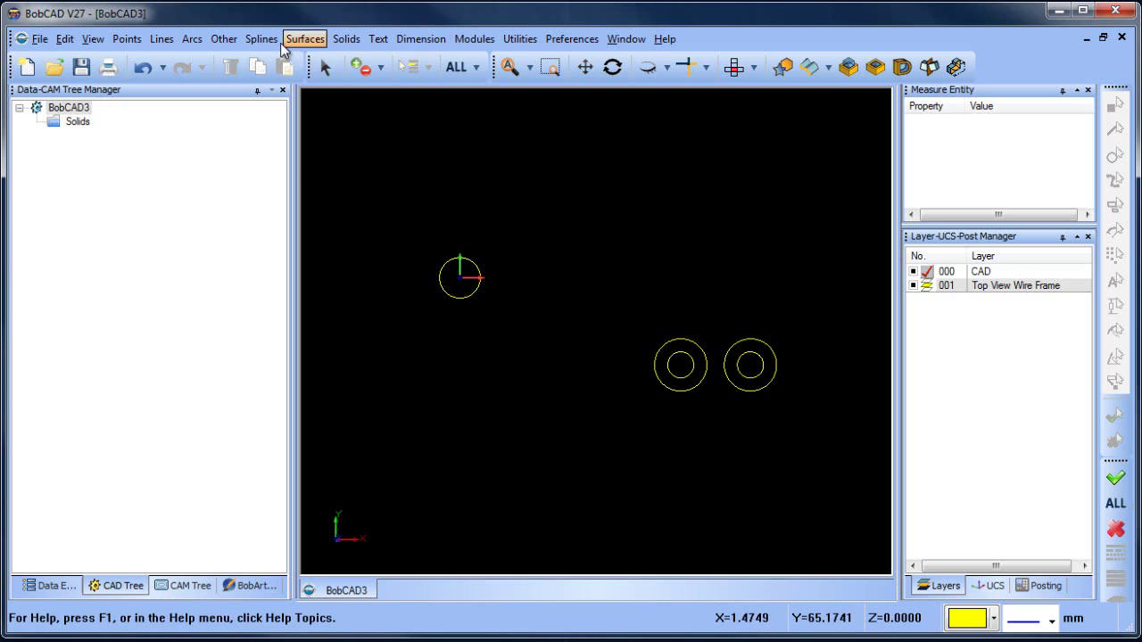
{"action": "left_click", "coordinate": [192, 38]}
{"action": "left_click", "coordinate": [261, 114]}
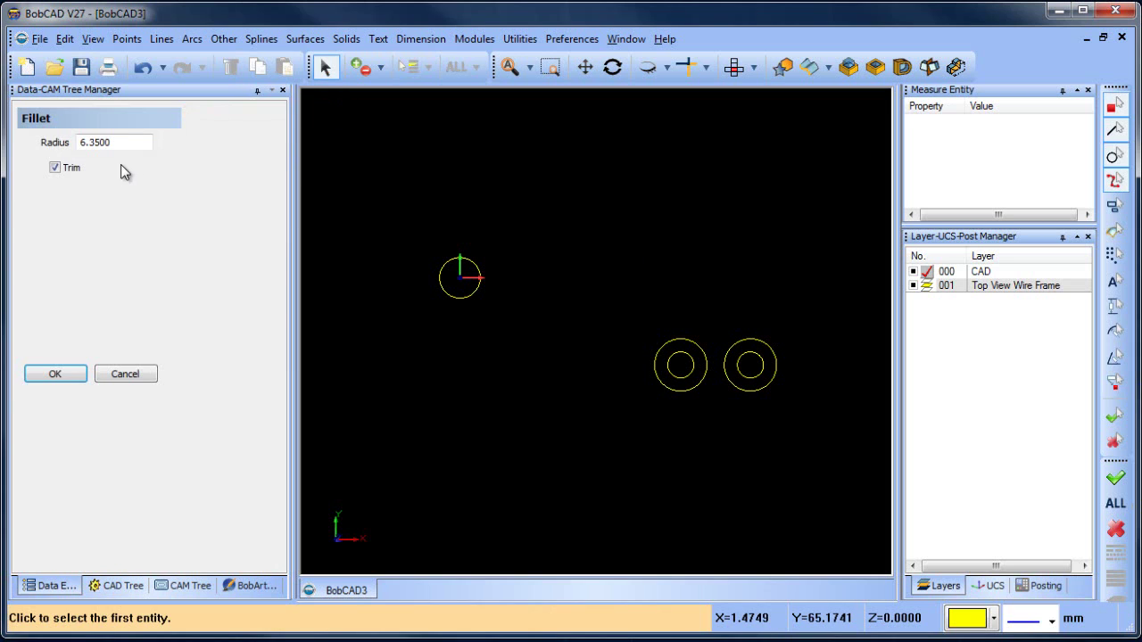
{"action": "double_click", "coordinate": [103, 142]}
{"action": "type", "text": "100"}
{"action": "double_click", "coordinate": [106, 143]}
{"action": "type", "text": "50"}
{"action": "left_click", "coordinate": [658, 382]}
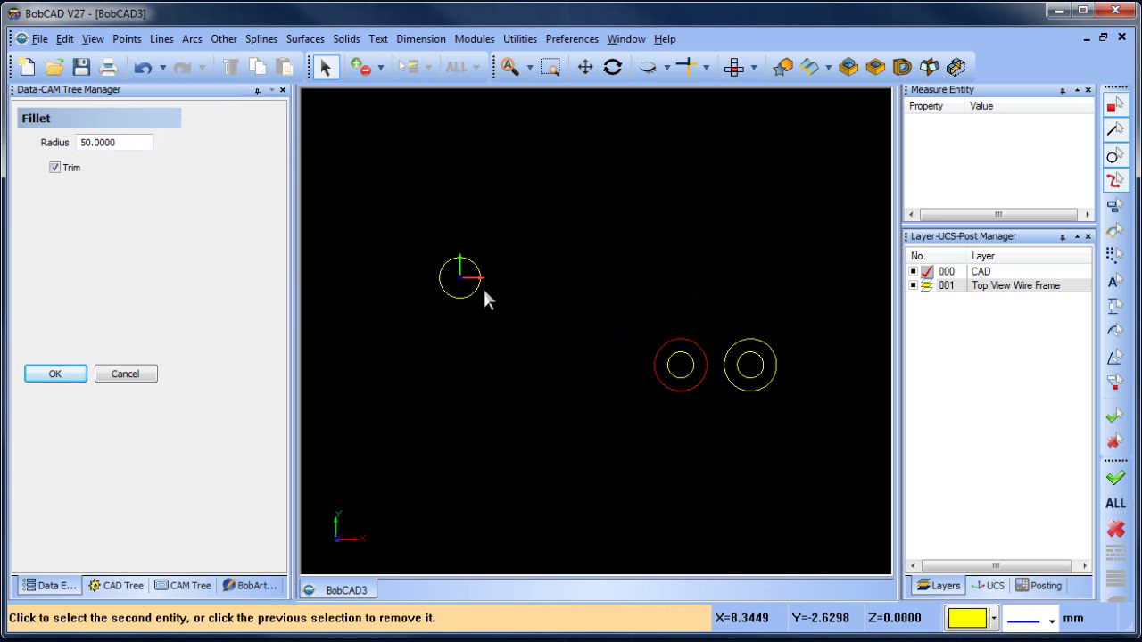
{"action": "left_click", "coordinate": [653, 366]}
{"action": "right_click", "coordinate": [561, 265]}
{"action": "left_click", "coordinate": [591, 282]}
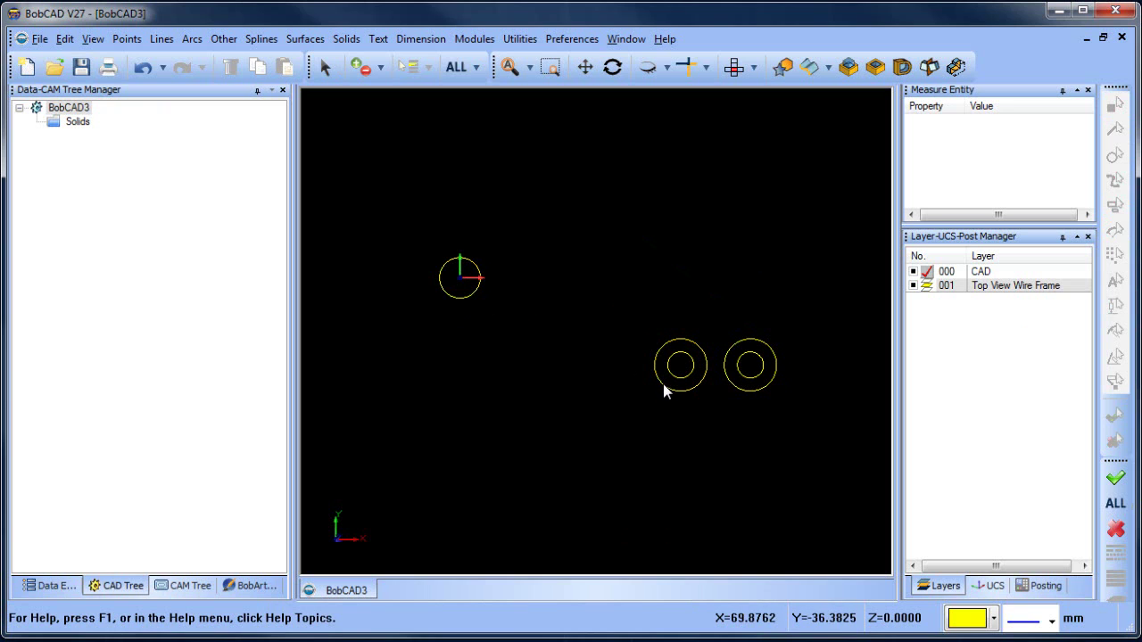
{"action": "left_click", "coordinate": [520, 39]}
{"action": "mouse_move", "coordinate": [600, 148]}
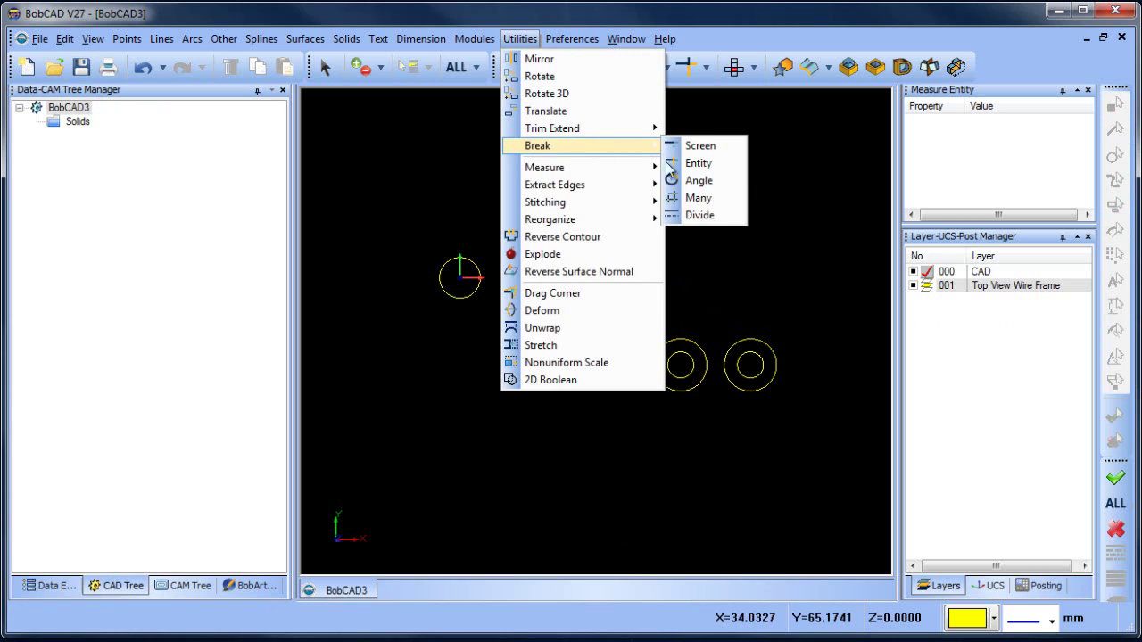
{"action": "left_click", "coordinate": [700, 215]}
{"action": "type", "text": "4"}
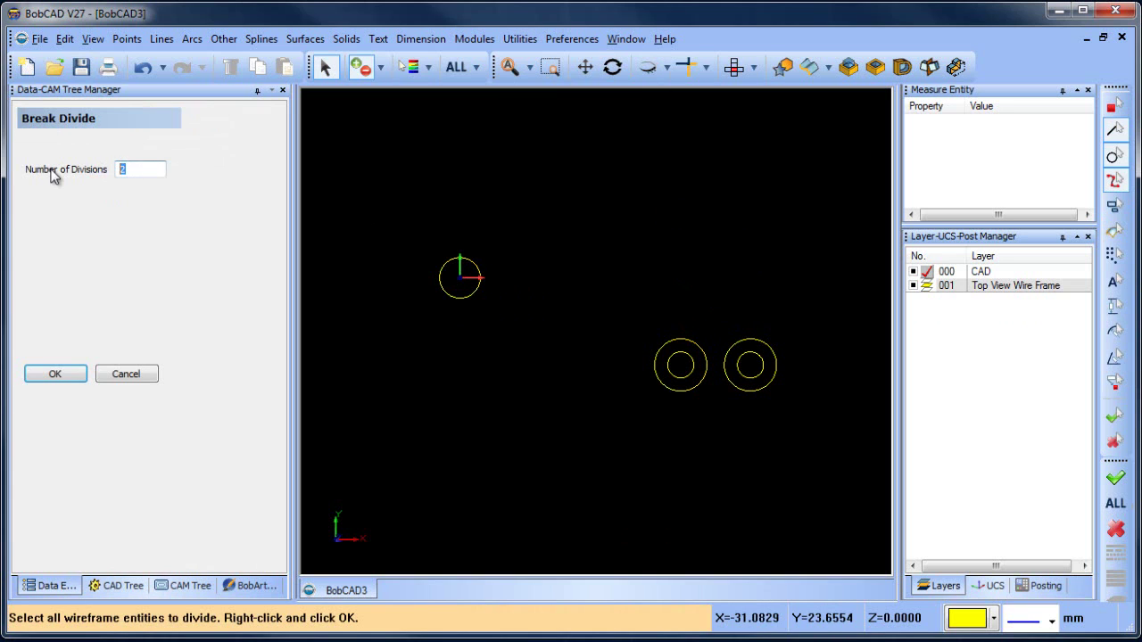
{"action": "left_click", "coordinate": [465, 296]}
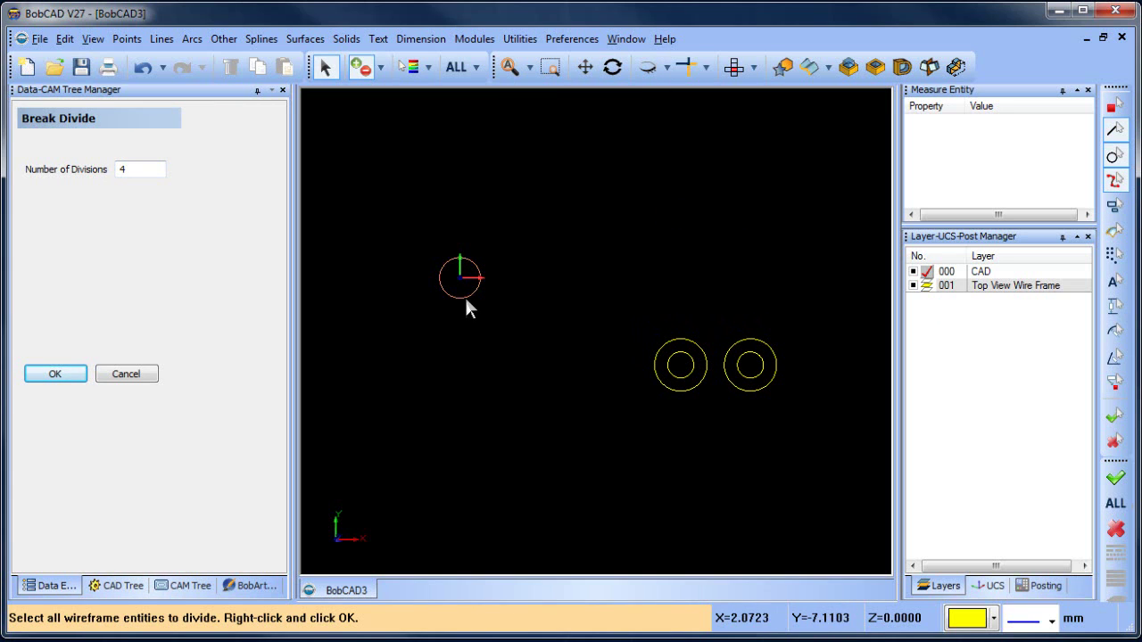
{"action": "left_click", "coordinate": [660, 385]}
{"action": "left_click", "coordinate": [753, 389]}
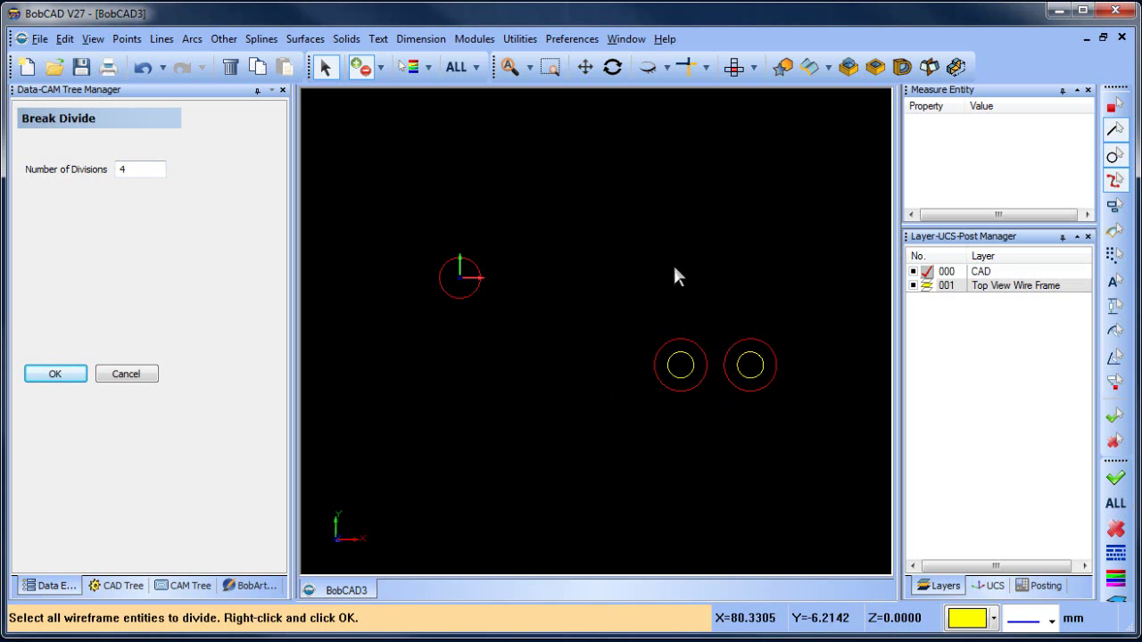
{"action": "right_click", "coordinate": [647, 228]}
{"action": "left_click", "coordinate": [691, 248]}
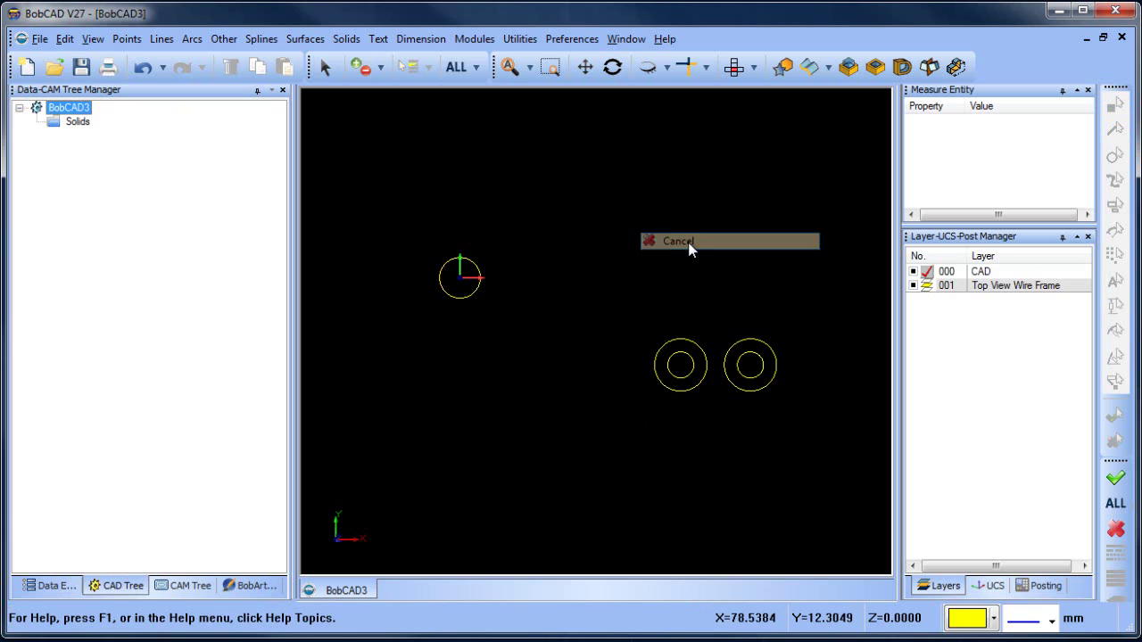
{"action": "left_click", "coordinate": [325, 67]}
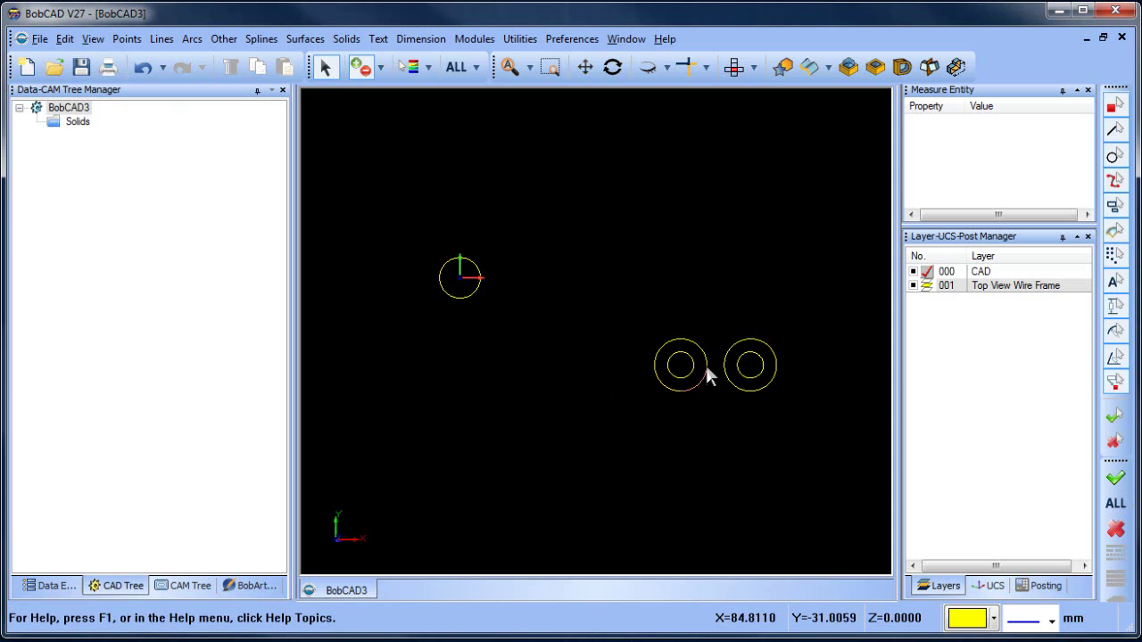
{"action": "right_click", "coordinate": [578, 254]}
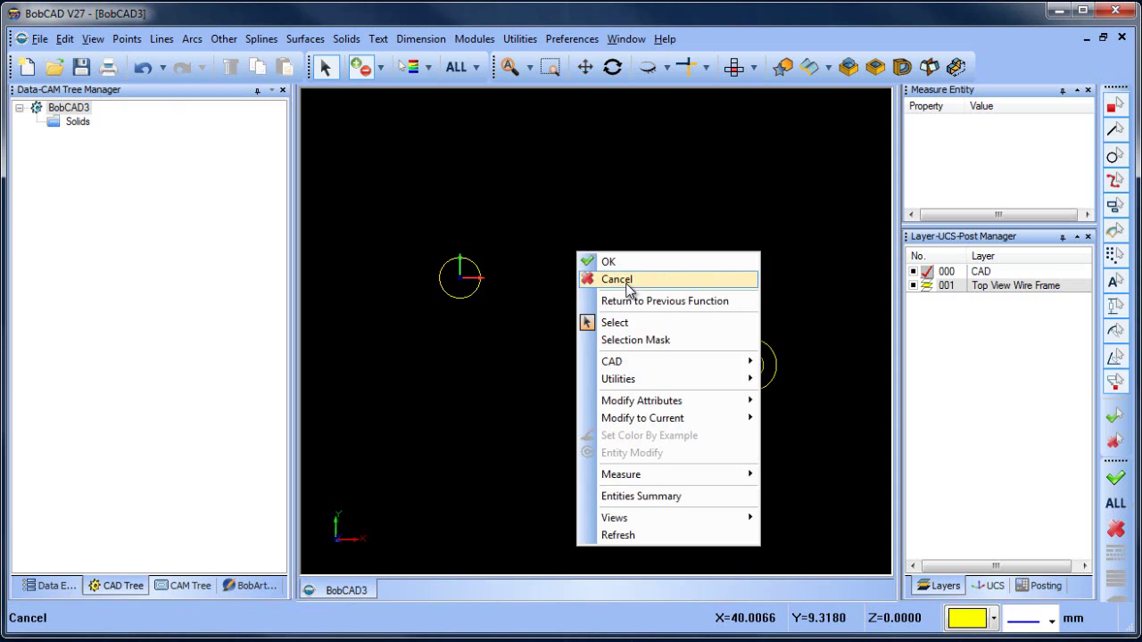
{"action": "left_click", "coordinate": [627, 283]}
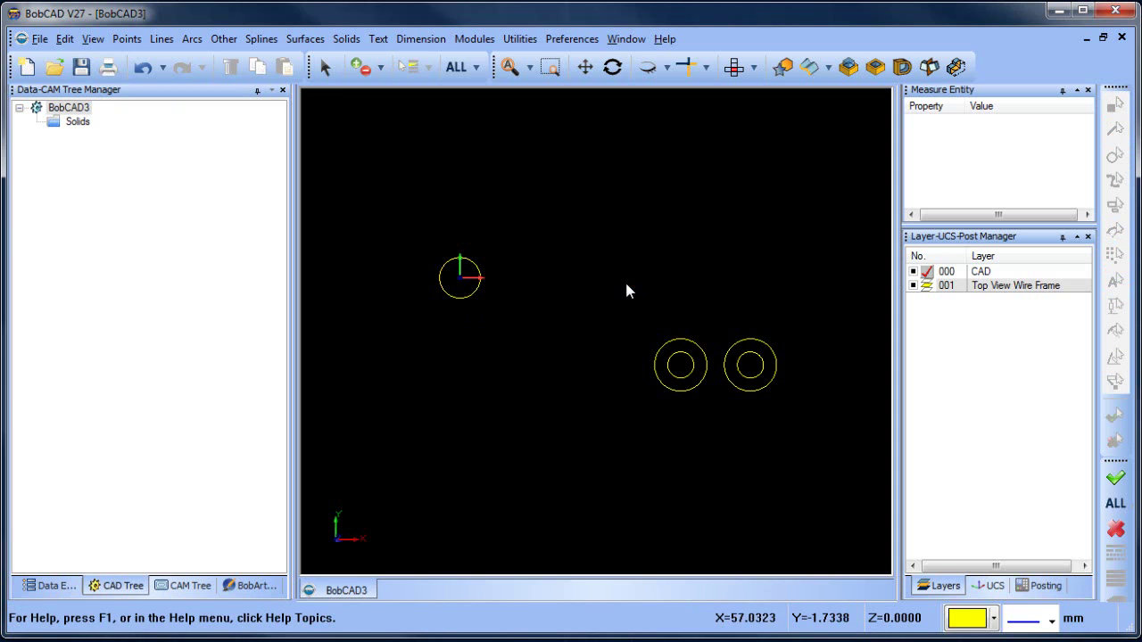
Add a radius-50 trimmed fillet from the left hole's outer ring to the origin circle.
{"action": "left_click", "coordinate": [191, 39]}
{"action": "left_click", "coordinate": [247, 111]}
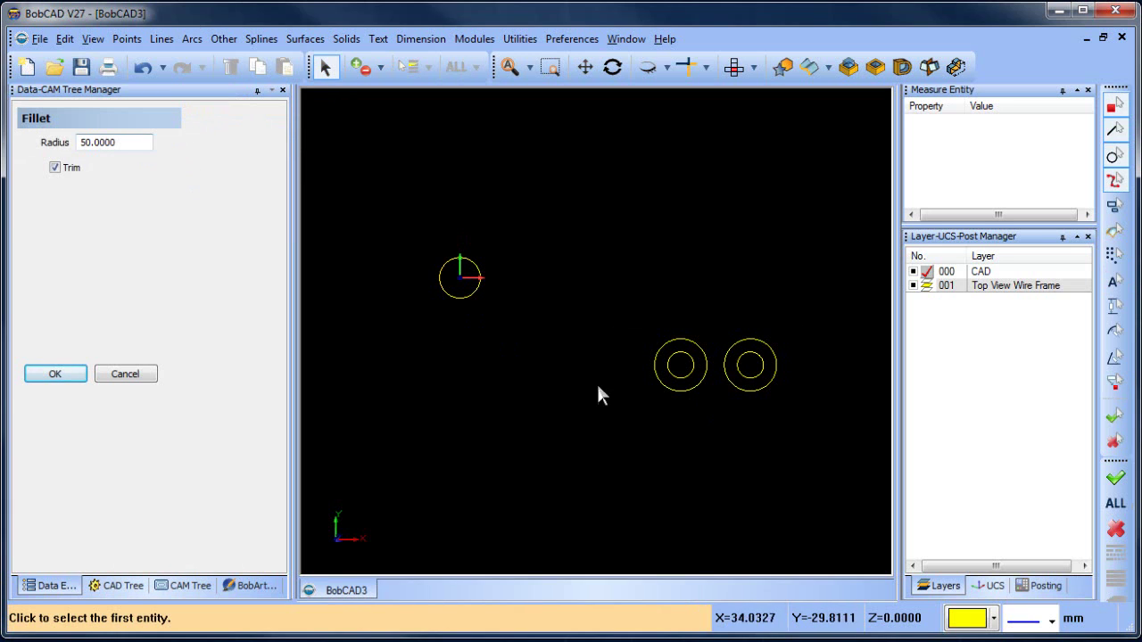
{"action": "left_click", "coordinate": [655, 378]}
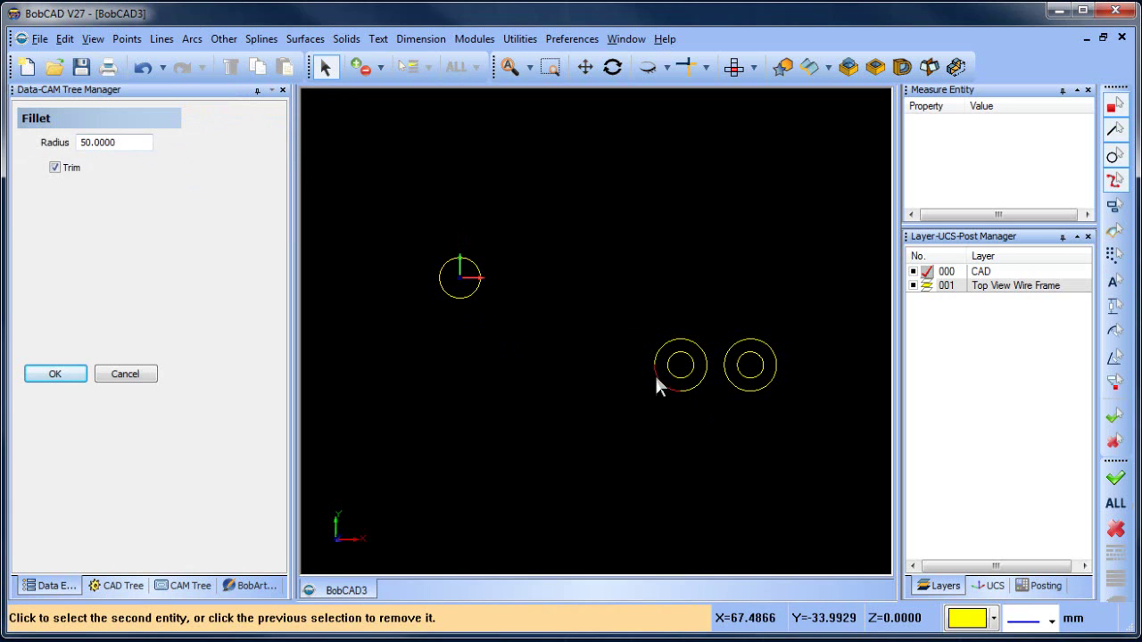
{"action": "left_click", "coordinate": [455, 300]}
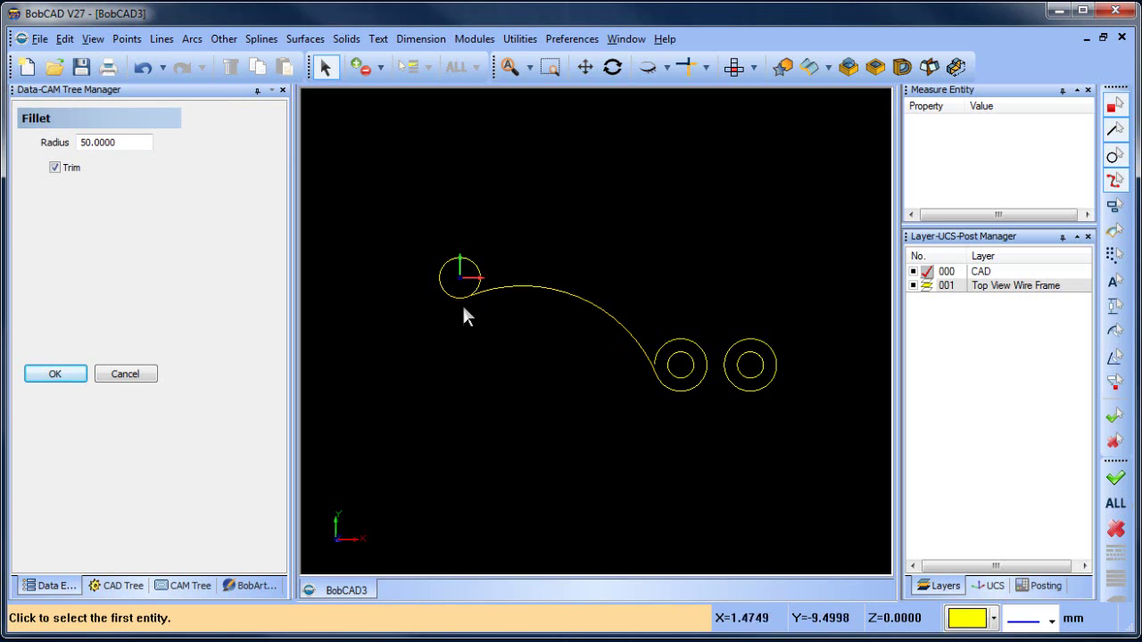
{"action": "right_click", "coordinate": [560, 211]}
{"action": "left_click", "coordinate": [596, 237]}
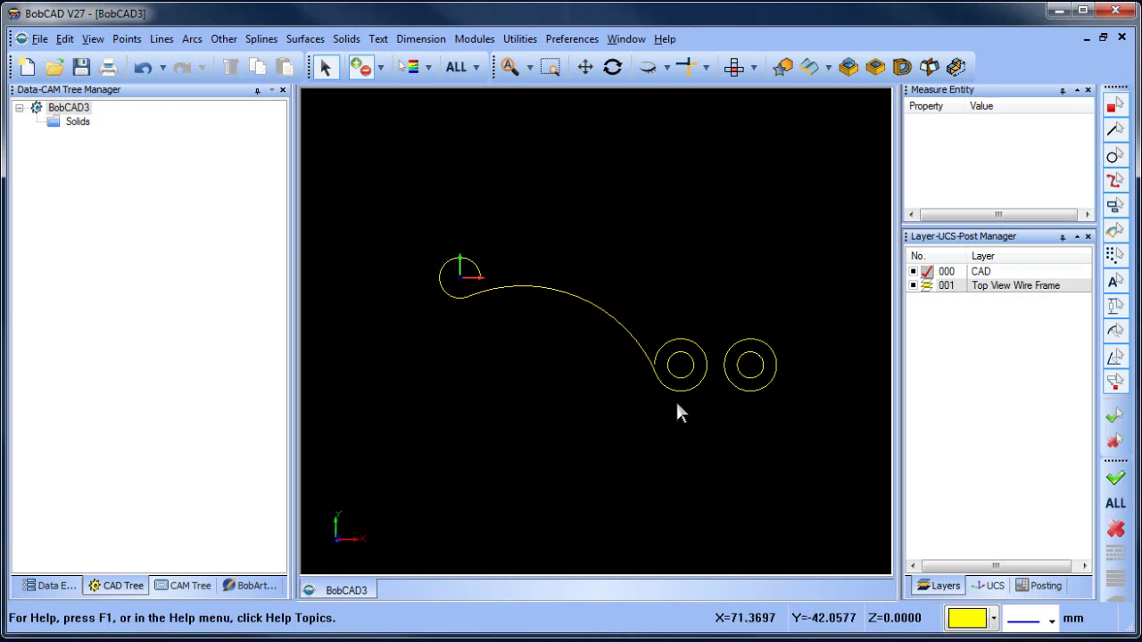
{"action": "left_click", "coordinate": [192, 38]}
{"action": "left_click", "coordinate": [219, 109]}
{"action": "left_click_drag", "start_coordinate": [128, 143], "coordinate": [2, 151]}
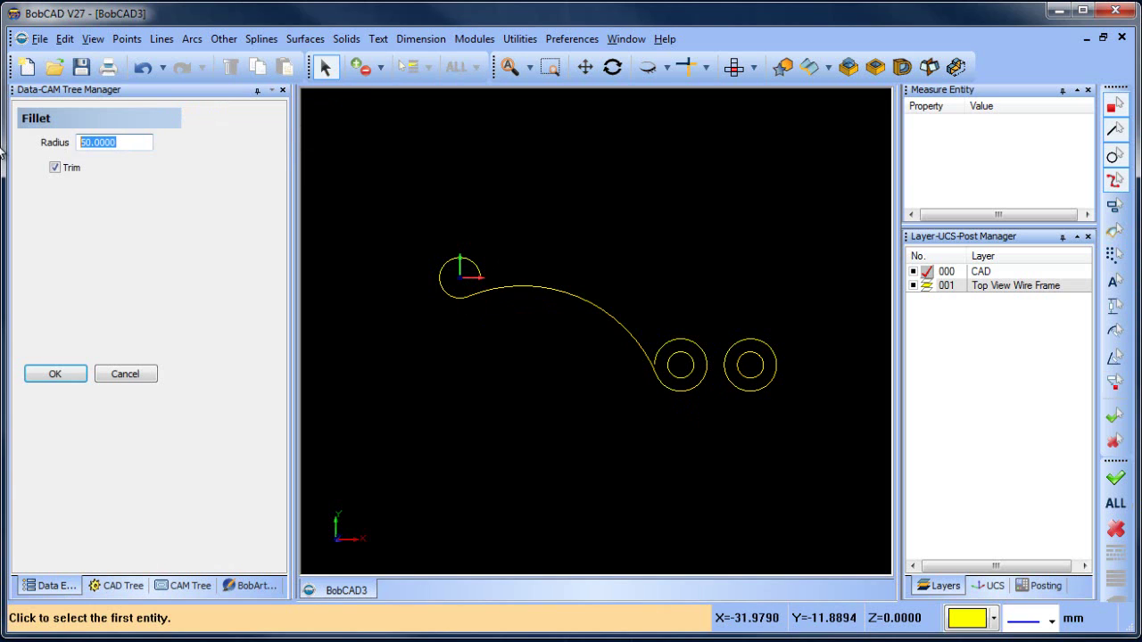
{"action": "type", "text": "15"}
{"action": "key", "text": "Return"}
{"action": "left_click", "coordinate": [692, 384]}
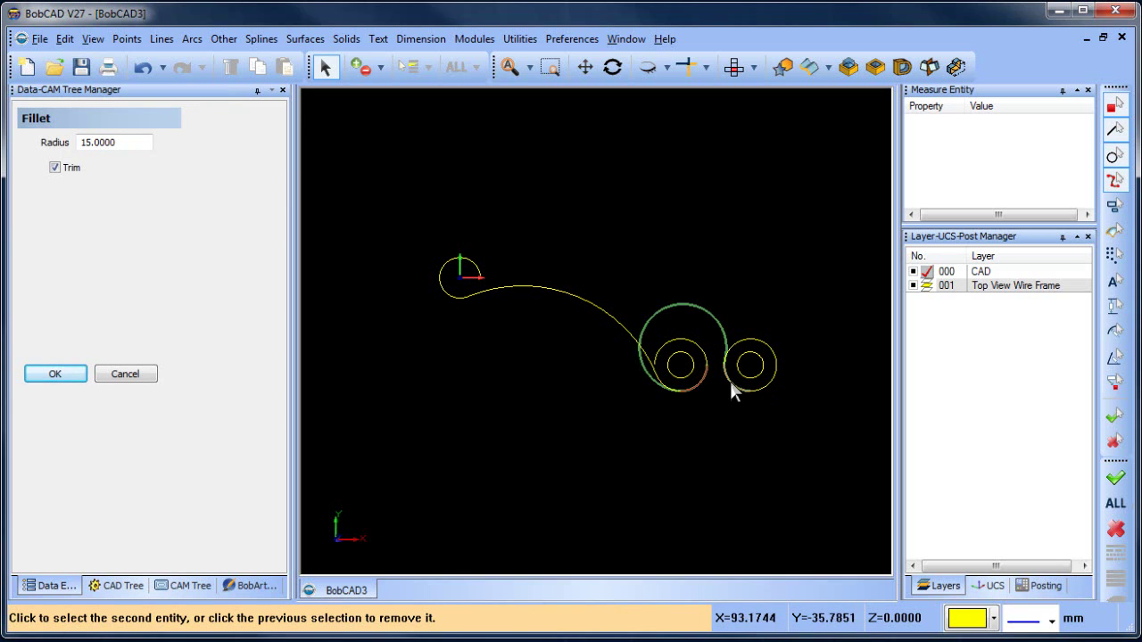
{"action": "right_click", "coordinate": [714, 219]}
{"action": "left_click", "coordinate": [722, 255]}
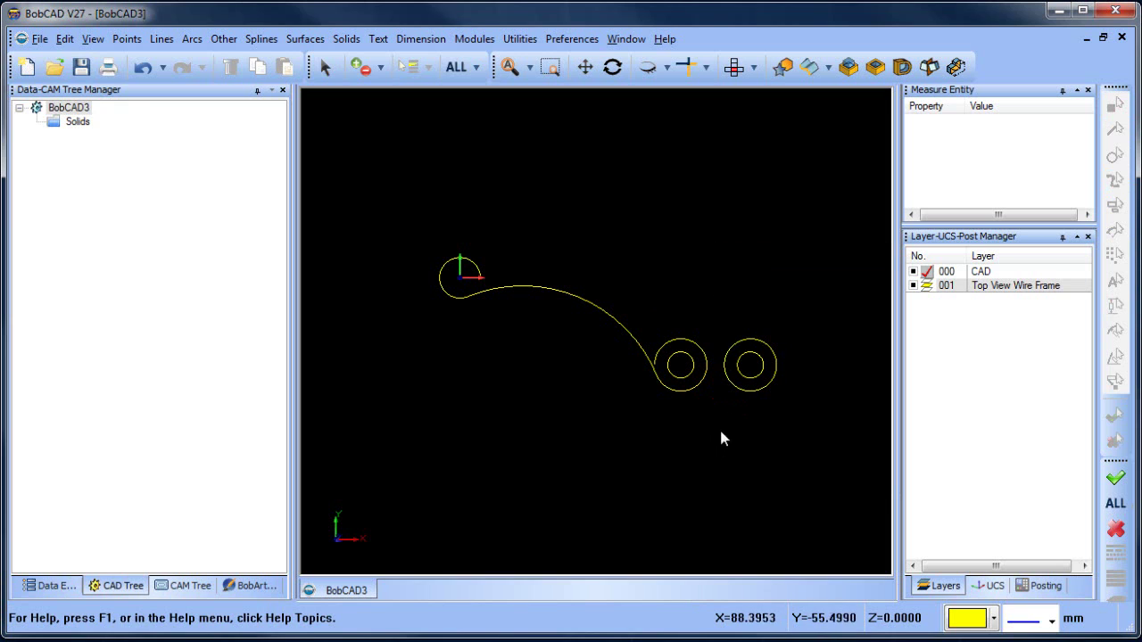
{"action": "scroll", "coordinate": [735, 399], "scroll_direction": "up", "scroll_amount": 2}
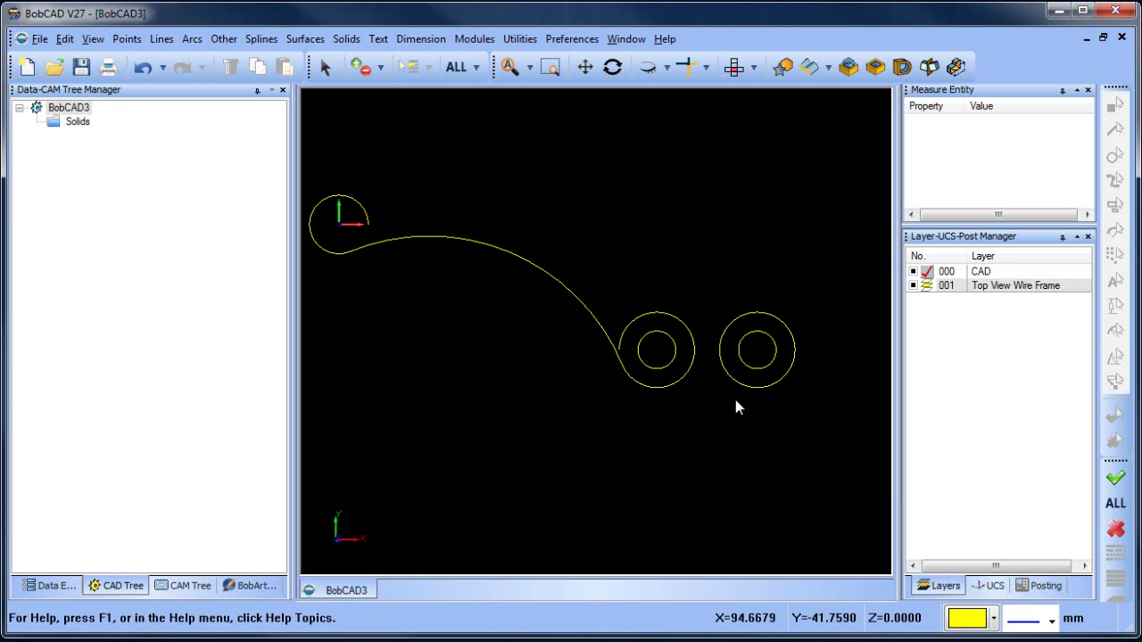
Delete the facing arc pieces of the two outer circles.
{"action": "left_click", "coordinate": [324, 66]}
{"action": "left_click", "coordinate": [687, 368]}
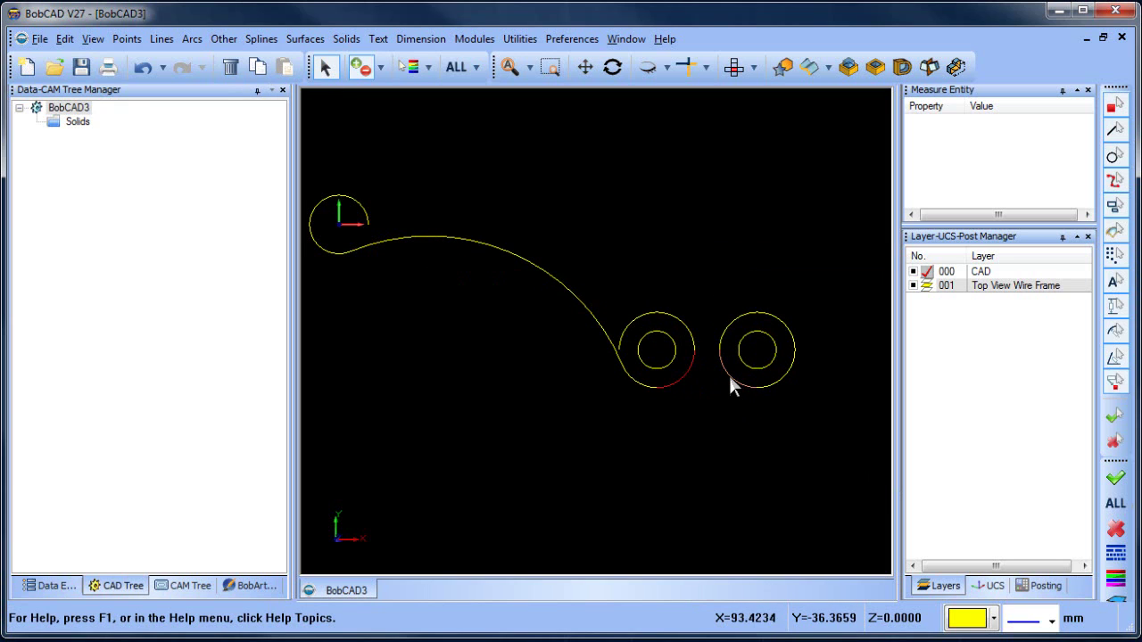
{"action": "key", "text": "Delete"}
Join the left and right outer circles with a radius-15 trimmed fillet.
{"action": "left_click", "coordinate": [191, 38]}
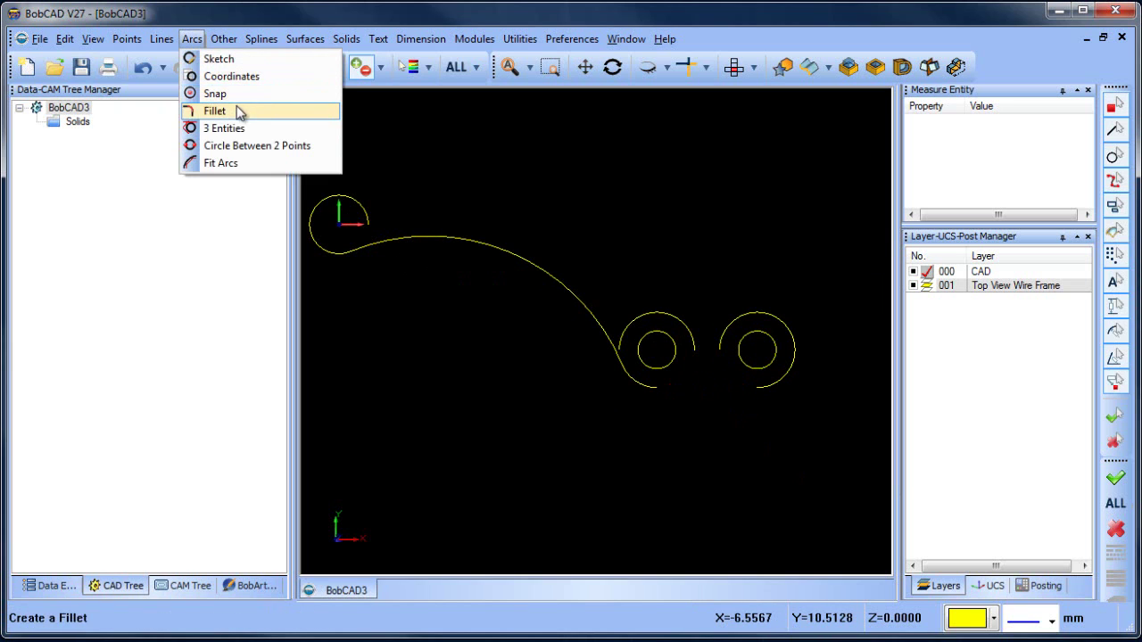
{"action": "left_click", "coordinate": [237, 112]}
{"action": "left_click", "coordinate": [661, 390]}
{"action": "left_click", "coordinate": [762, 386]}
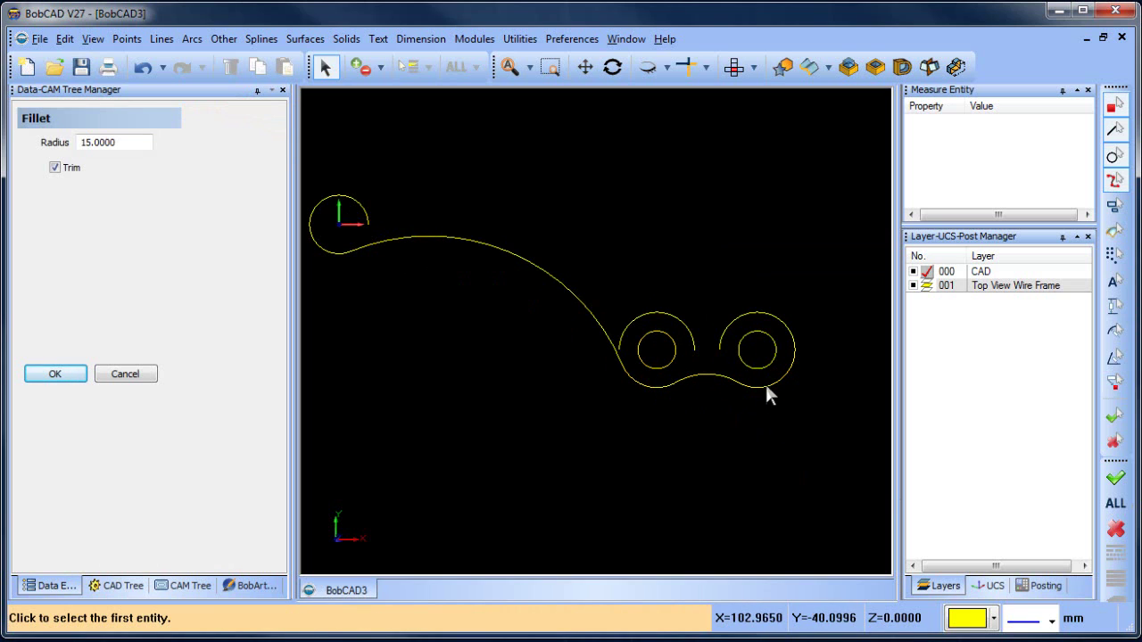
{"action": "right_click", "coordinate": [673, 243]}
{"action": "left_click", "coordinate": [688, 252]}
Delete the leftover arc above the left hole and the left piece of the right loop.
{"action": "left_click", "coordinate": [323, 68]}
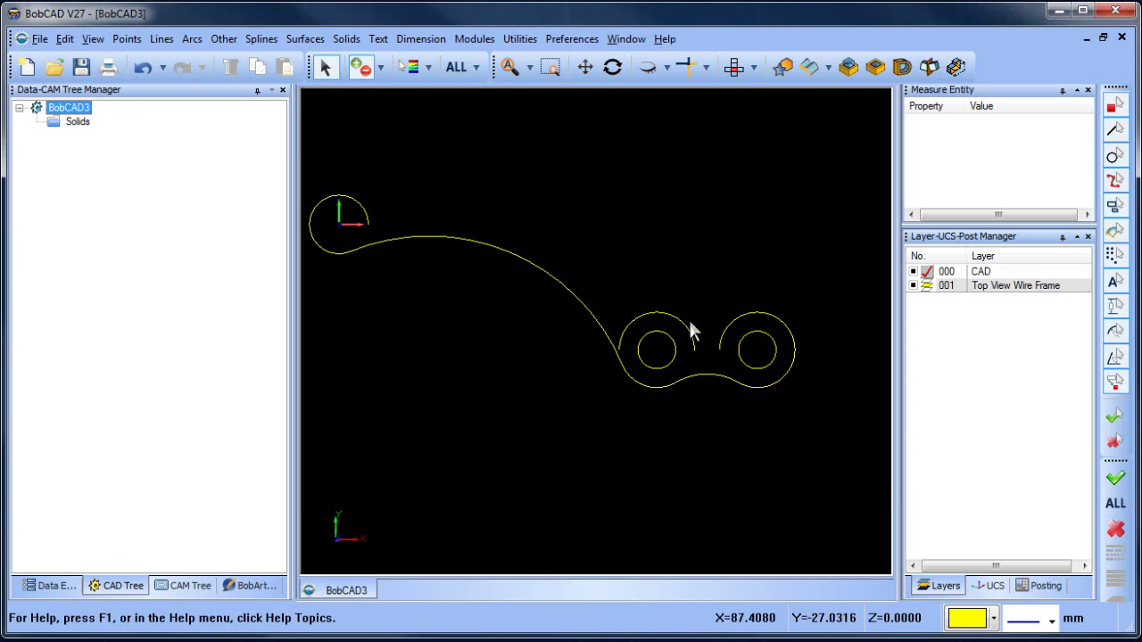
{"action": "left_click", "coordinate": [655, 286]}
{"action": "key", "text": "Delete"}
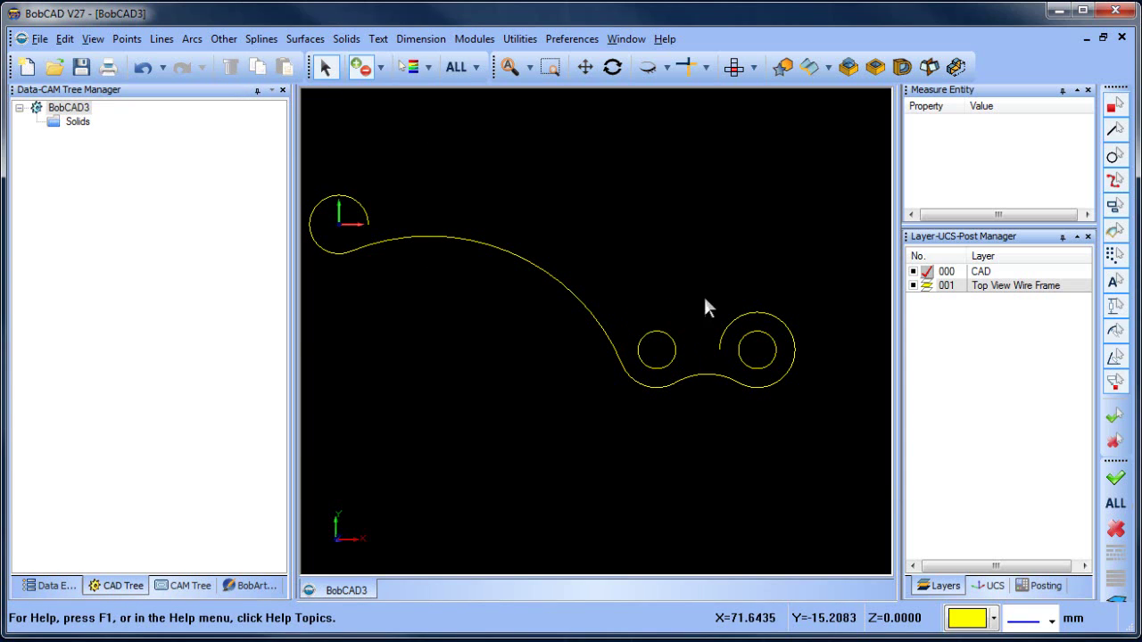
{"action": "left_click", "coordinate": [733, 329]}
{"action": "key", "text": "Delete"}
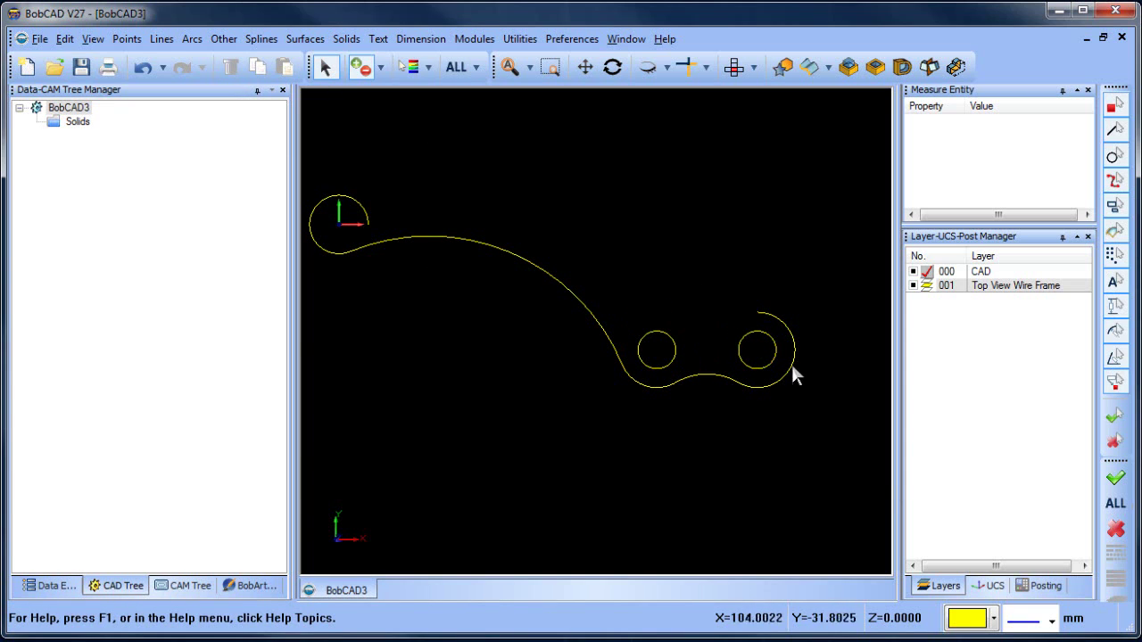
{"action": "scroll", "coordinate": [572, 251], "scroll_direction": "down", "scroll_amount": 1}
{"action": "middle_click_drag", "start_coordinate": [576, 253], "coordinate": [580, 275]}
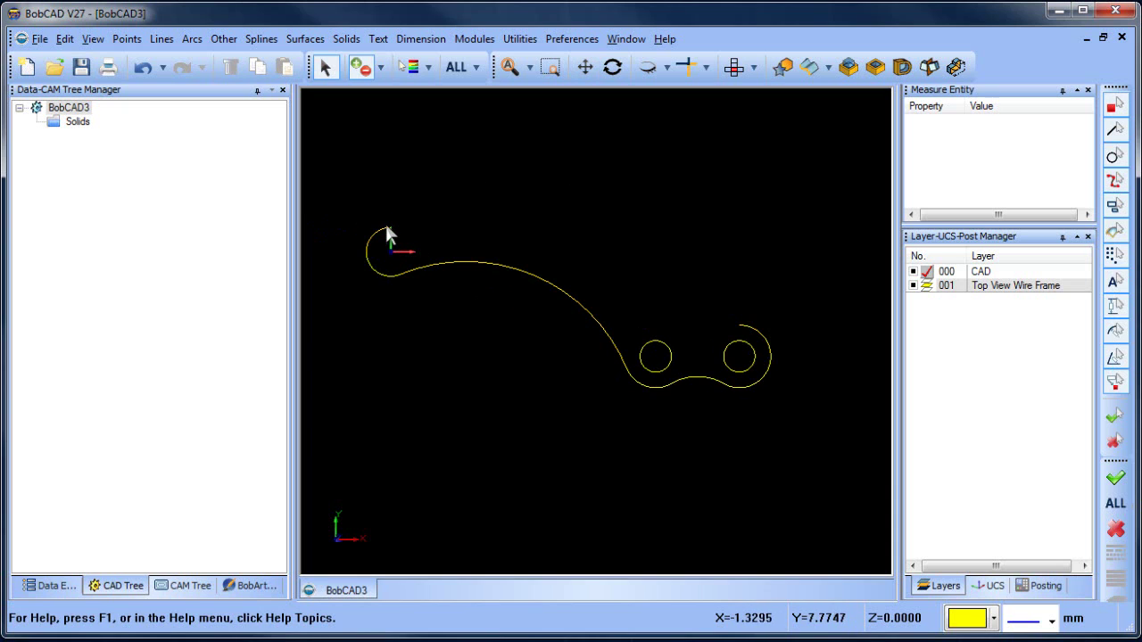
Draw a horizontal continuous line rightward from (0, 7) at the top of the left-end arc.
{"action": "right_click", "coordinate": [467, 173]}
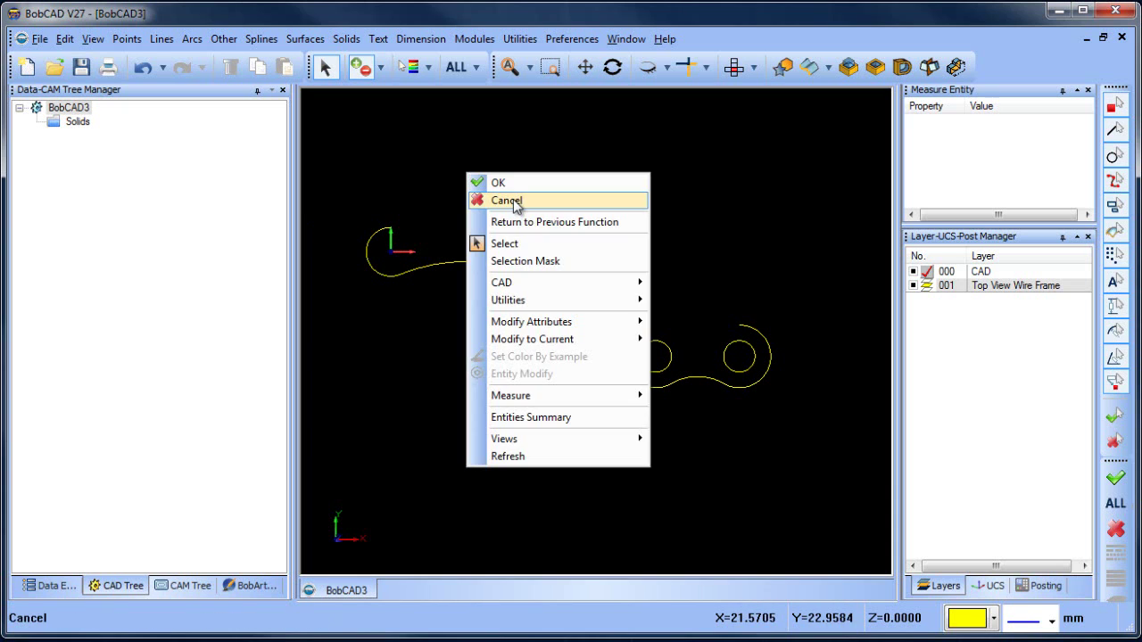
{"action": "left_click", "coordinate": [519, 198]}
{"action": "left_click", "coordinate": [160, 40]}
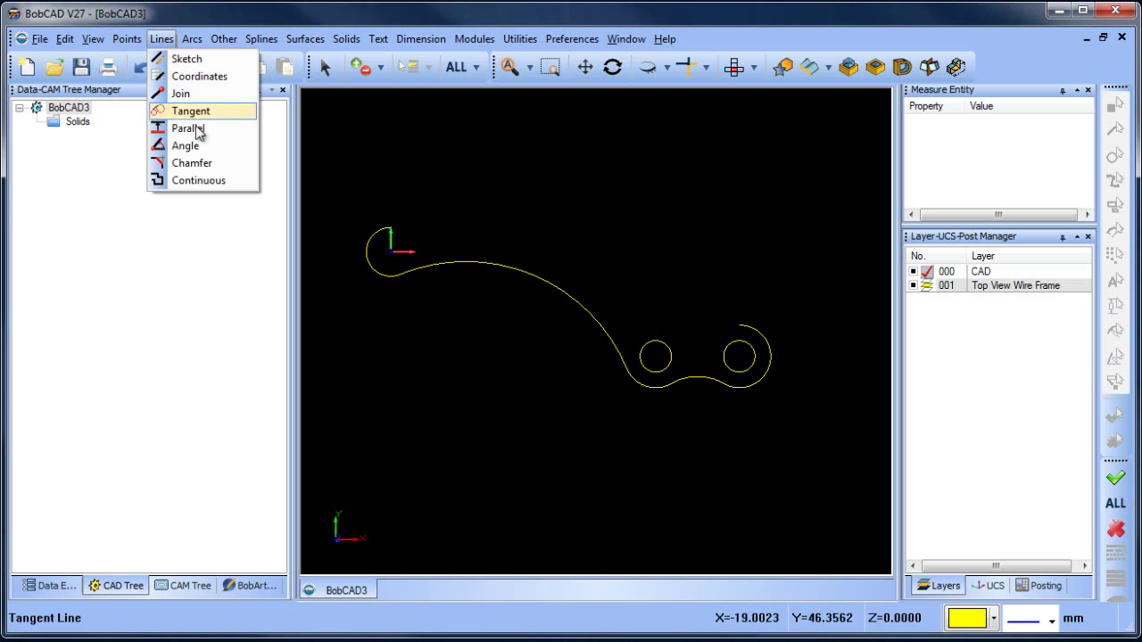
{"action": "left_click", "coordinate": [218, 181]}
{"action": "left_click", "coordinate": [28, 146]}
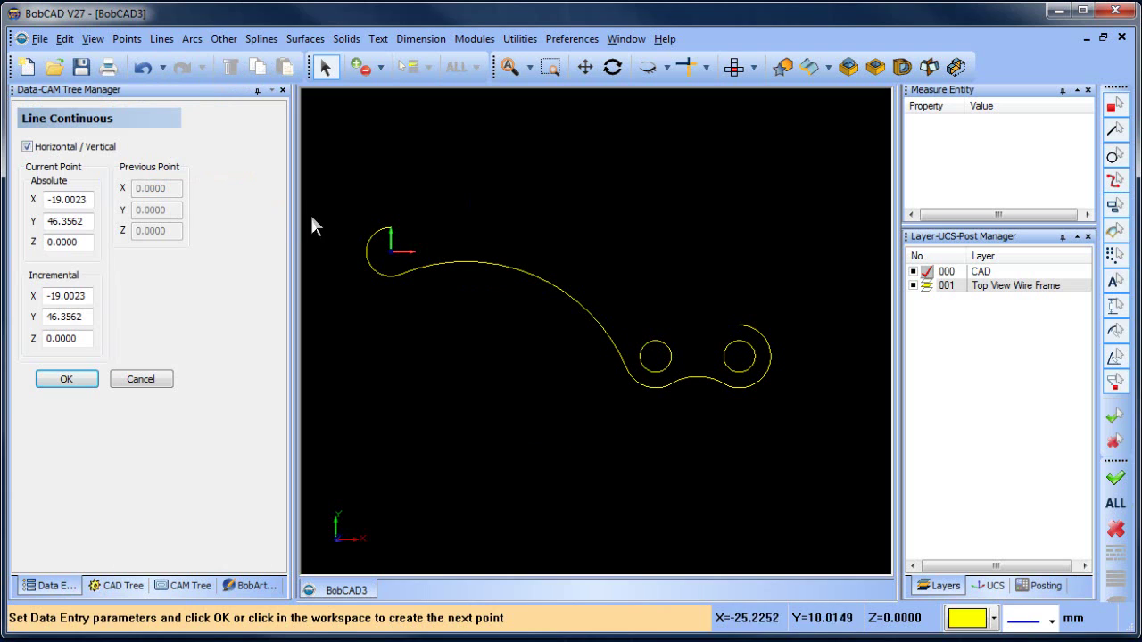
{"action": "left_click", "coordinate": [390, 230]}
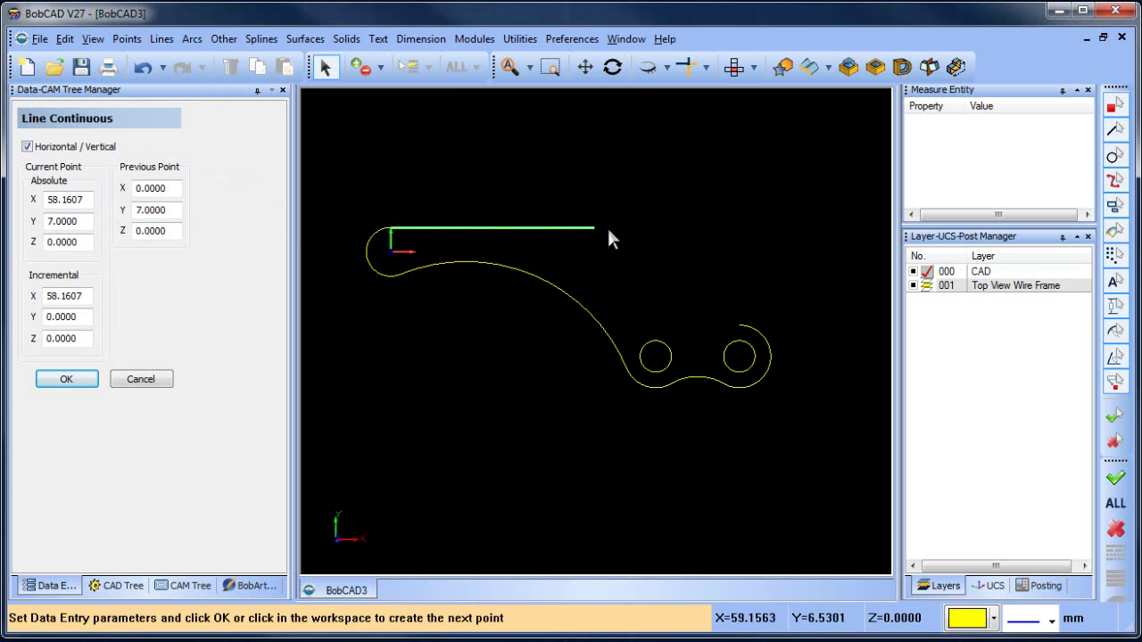
{"action": "left_click", "coordinate": [633, 228]}
{"action": "right_click", "coordinate": [634, 228]}
Add a radius-100 fillet joining the right-end arc to the top line.
{"action": "left_click", "coordinate": [676, 257]}
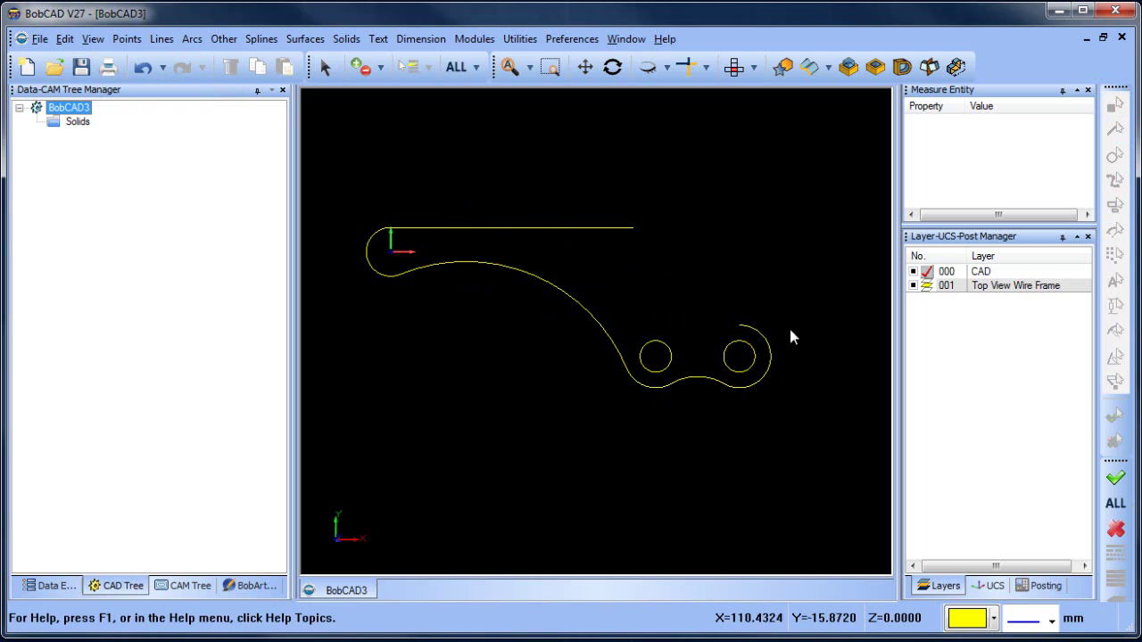
{"action": "left_click", "coordinate": [201, 41]}
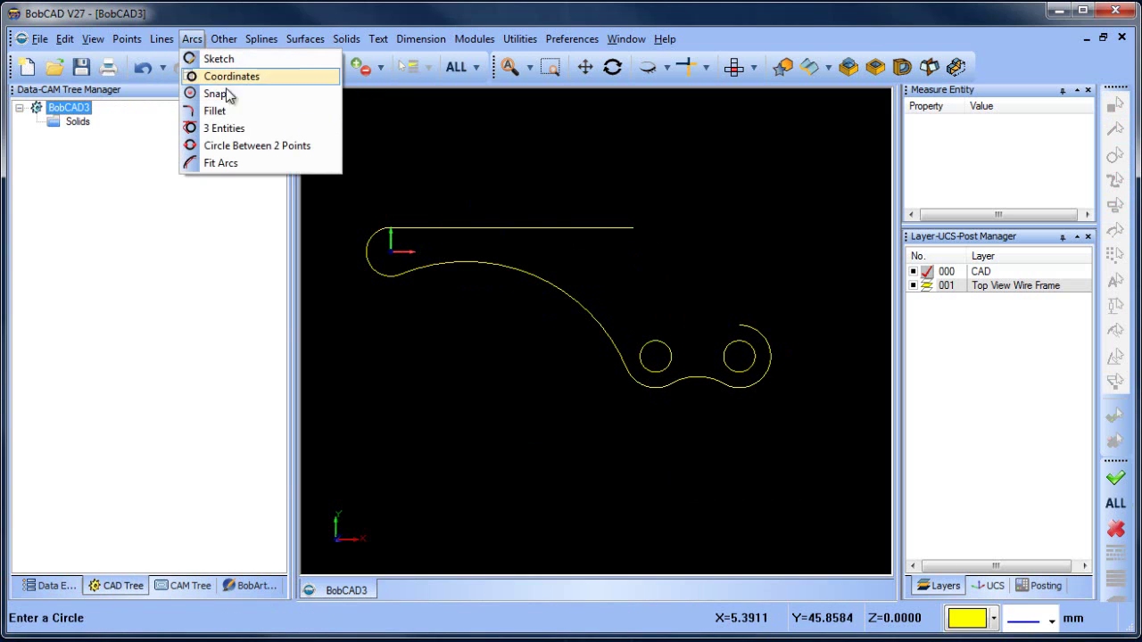
{"action": "left_click", "coordinate": [246, 120]}
{"action": "left_click_drag", "start_coordinate": [128, 142], "coordinate": [50, 147]}
{"action": "type", "text": "100"}
{"action": "key", "text": "Return"}
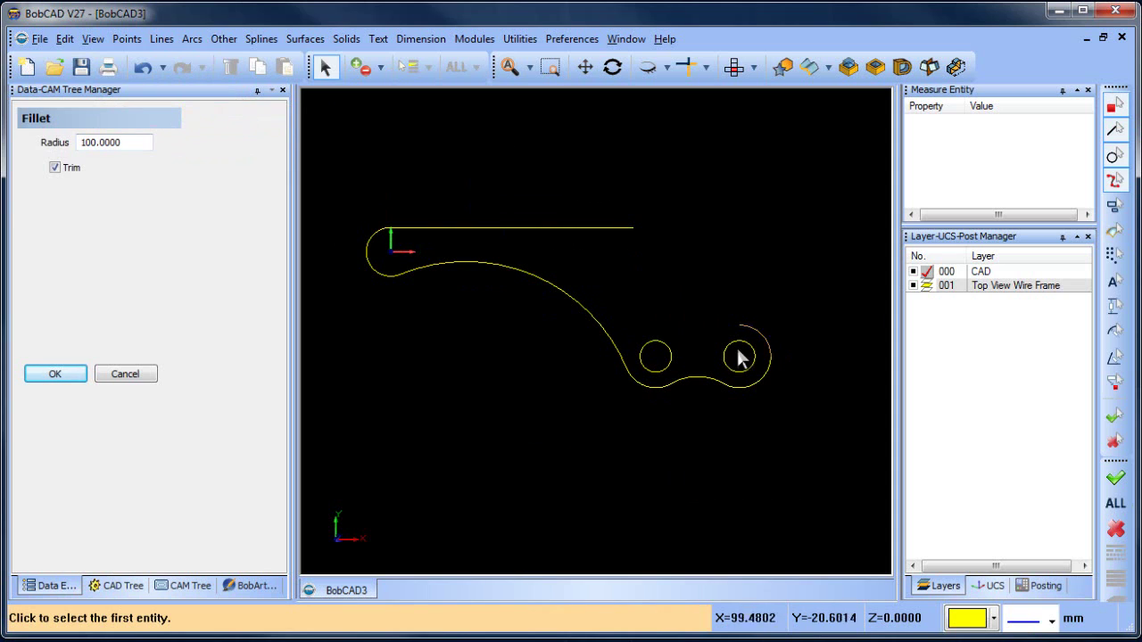
{"action": "left_click", "coordinate": [763, 337]}
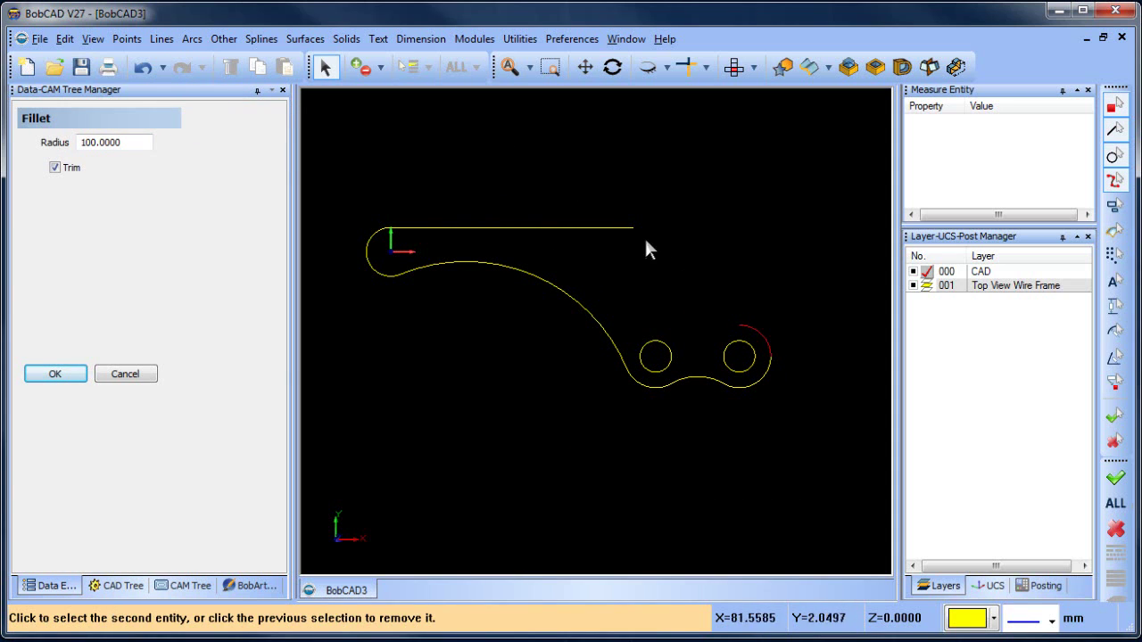
{"action": "left_click", "coordinate": [561, 227]}
{"action": "right_click", "coordinate": [637, 175]}
{"action": "left_click", "coordinate": [693, 207]}
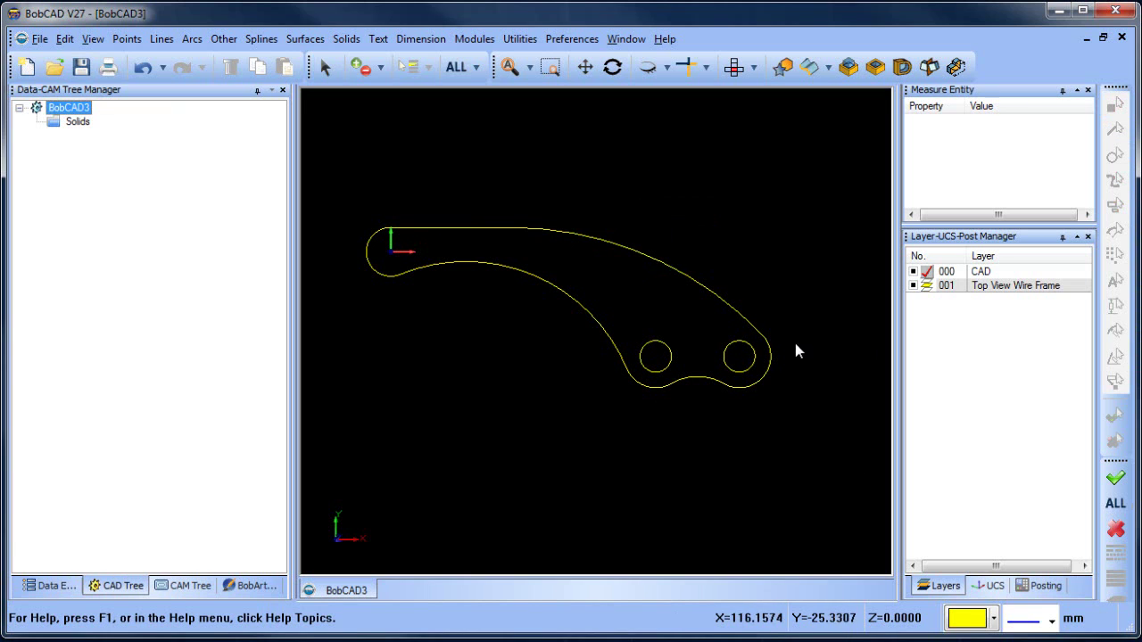
{"action": "scroll", "coordinate": [789, 346], "scroll_direction": "up", "scroll_amount": 3}
{"action": "scroll", "coordinate": [739, 344], "scroll_direction": "up", "scroll_amount": 2}
{"action": "scroll", "coordinate": [713, 319], "scroll_direction": "down", "scroll_amount": 5}
{"action": "scroll", "coordinate": [697, 325], "scroll_direction": "down", "scroll_amount": 3}
{"action": "middle_click_drag", "start_coordinate": [612, 327], "coordinate": [770, 321]}
{"action": "scroll", "coordinate": [604, 262], "scroll_direction": "down", "scroll_amount": 2}
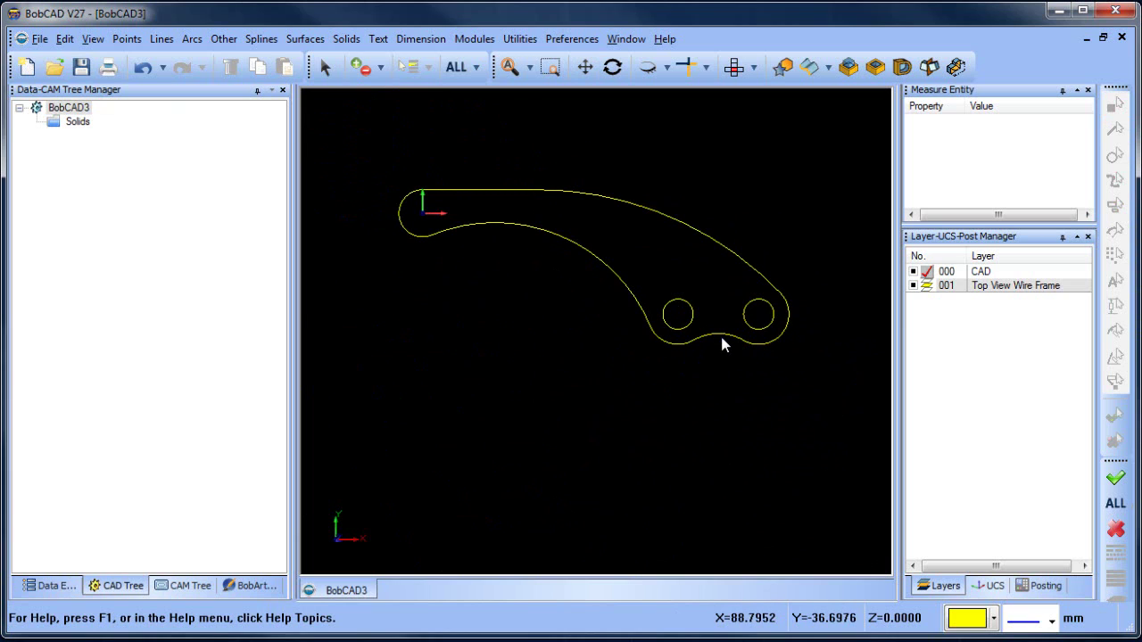
{"action": "left_click", "coordinate": [324, 67]}
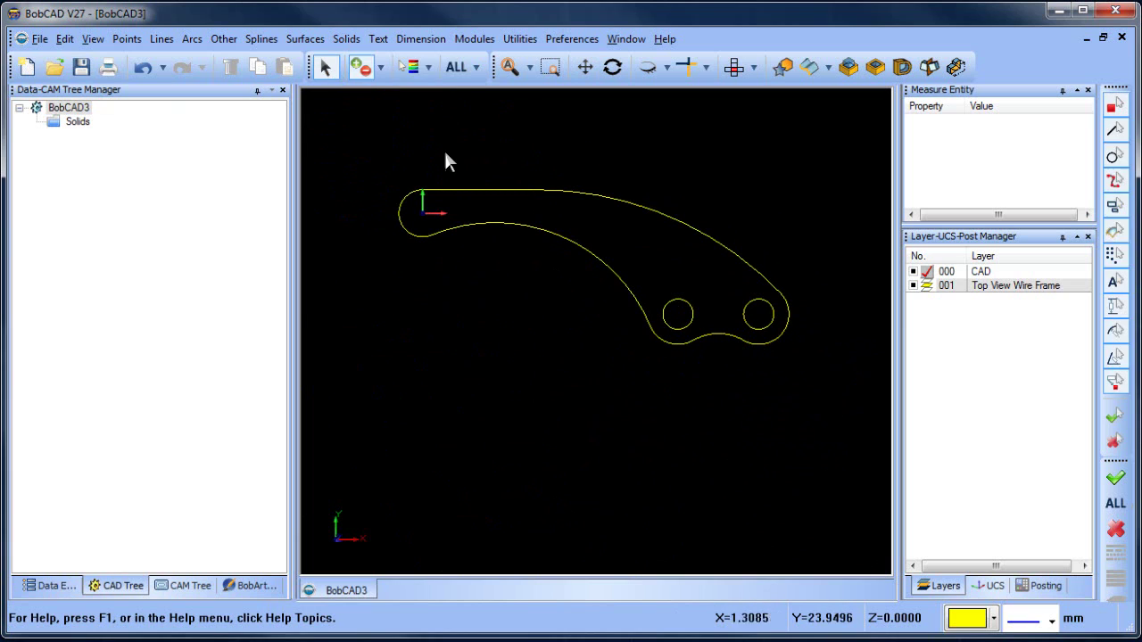
{"action": "left_click", "coordinate": [474, 191]}
{"action": "right_click", "coordinate": [757, 301]}
{"action": "left_click", "coordinate": [741, 199]}
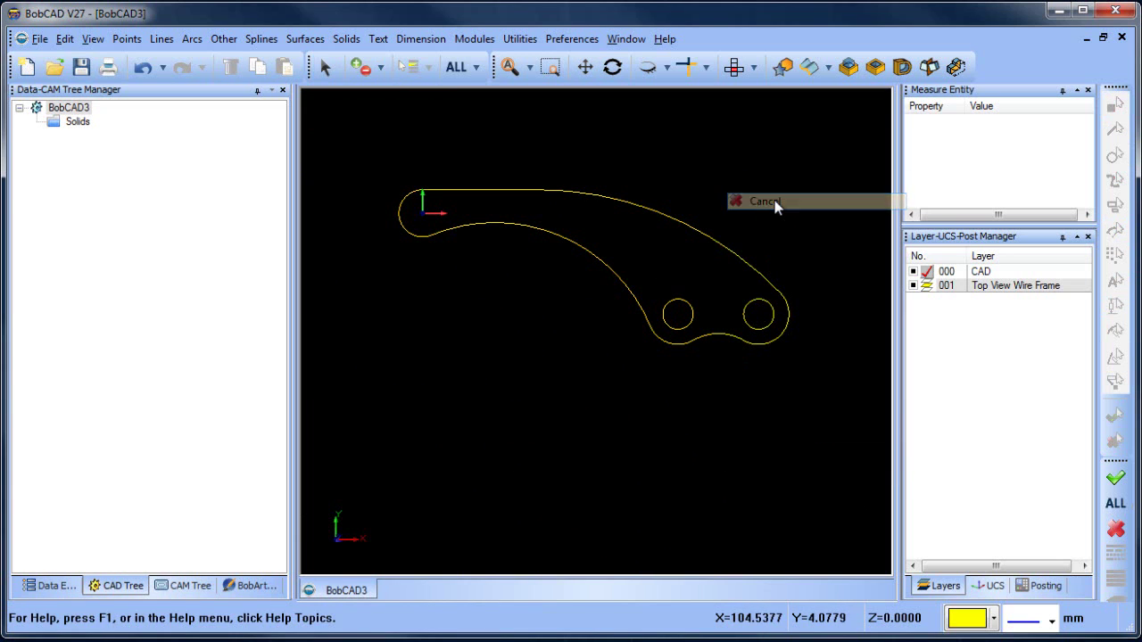
{"action": "left_click", "coordinate": [519, 39]}
{"action": "mouse_move", "coordinate": [631, 223]}
{"action": "left_click", "coordinate": [713, 254]}
{"action": "left_click_drag", "start_coordinate": [388, 162], "coordinate": [837, 385]}
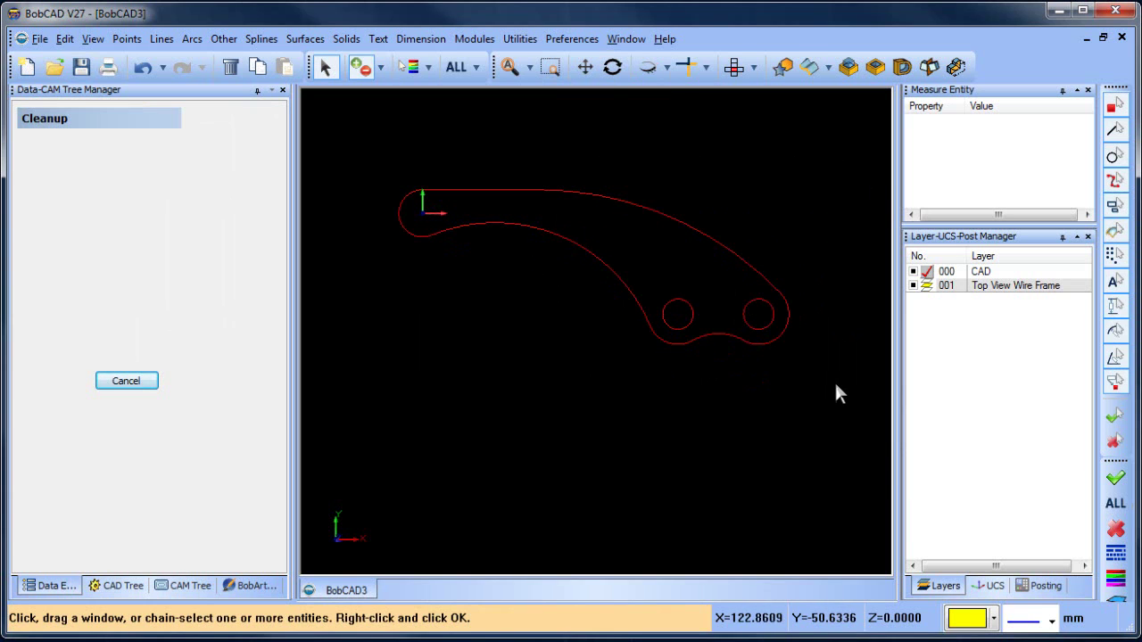
{"action": "right_click", "coordinate": [650, 148]}
{"action": "left_click", "coordinate": [688, 173]}
{"action": "left_click", "coordinate": [324, 67]}
{"action": "left_click", "coordinate": [525, 191]}
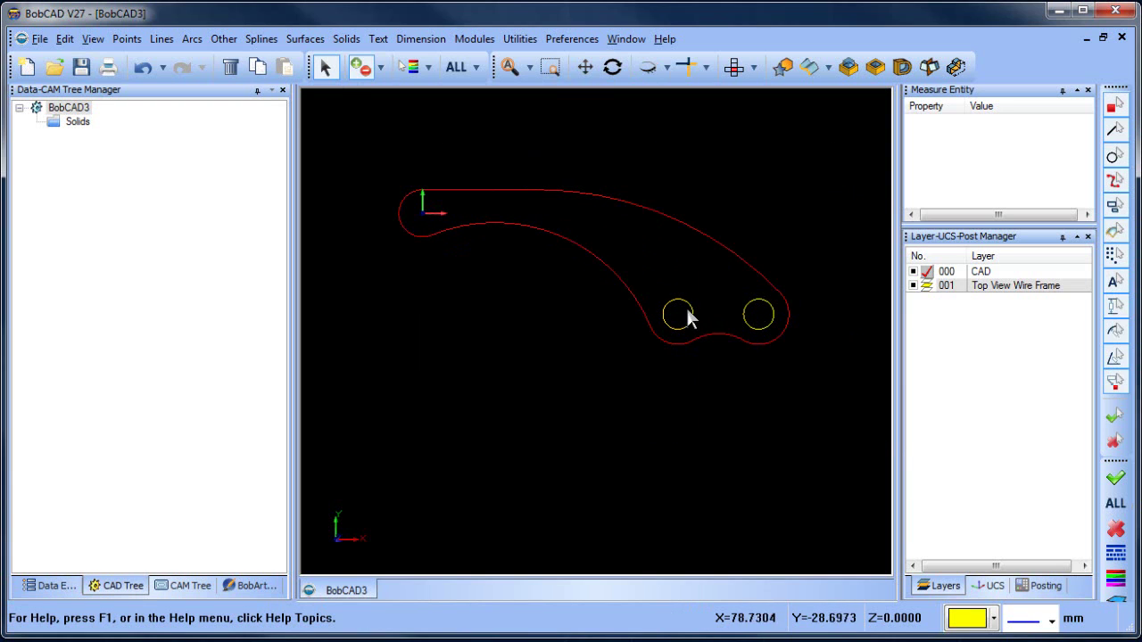
{"action": "left_click", "coordinate": [687, 312]}
{"action": "left_click", "coordinate": [751, 307]}
{"action": "right_click", "coordinate": [724, 187]}
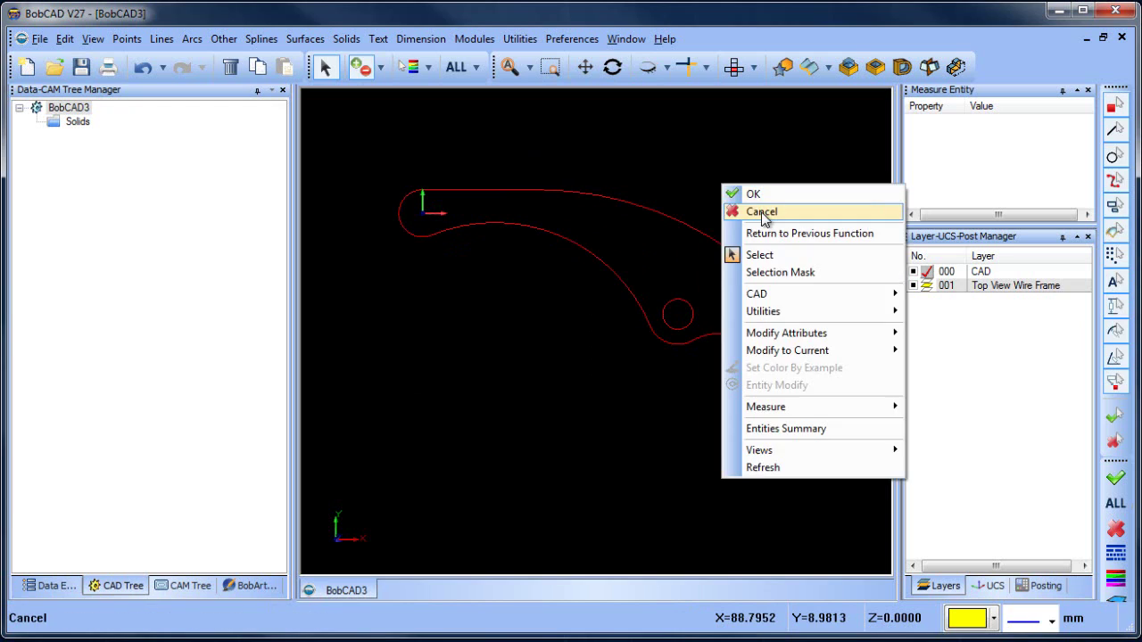
{"action": "left_click", "coordinate": [758, 211]}
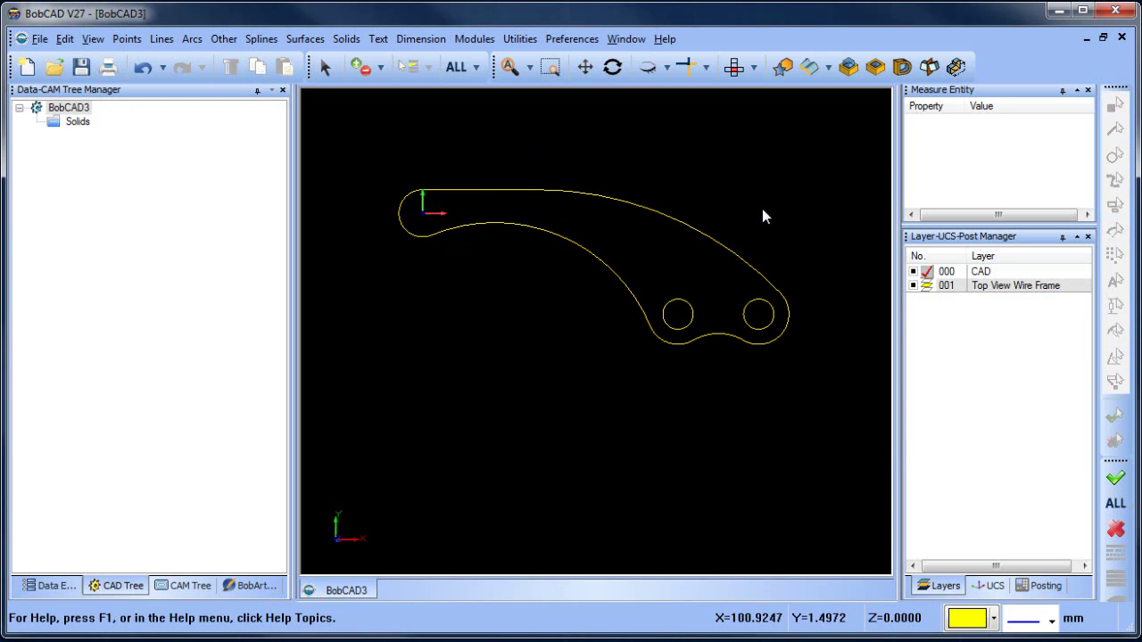